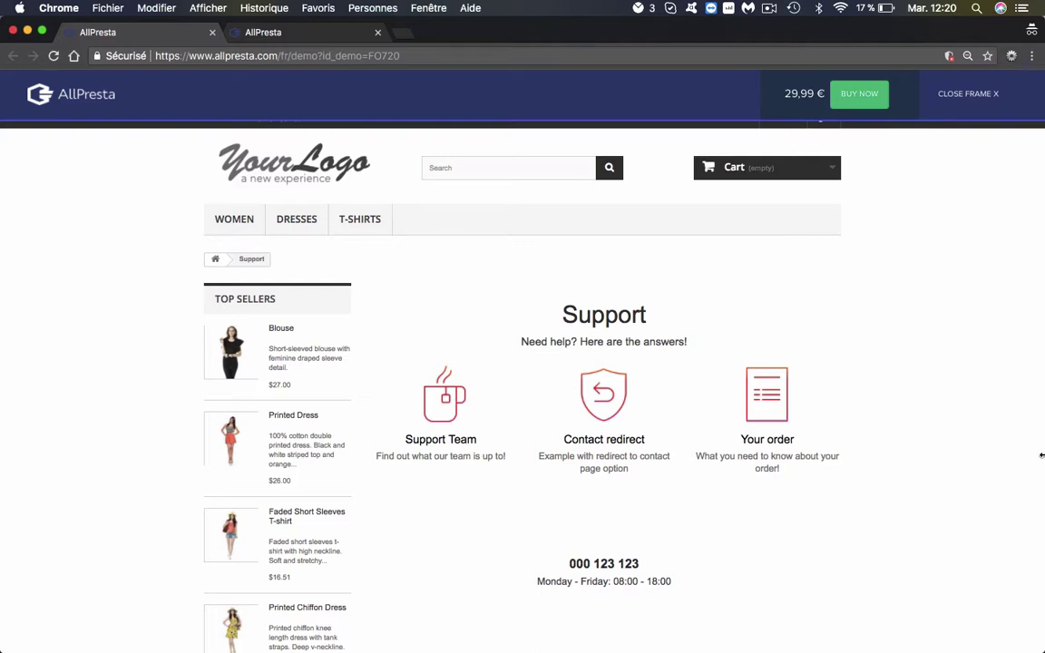
# - View the storefront's Support page and open the configuration of the Frequently asked questions module in the back office
pyautogui.scroll(-2, 1041, 456)
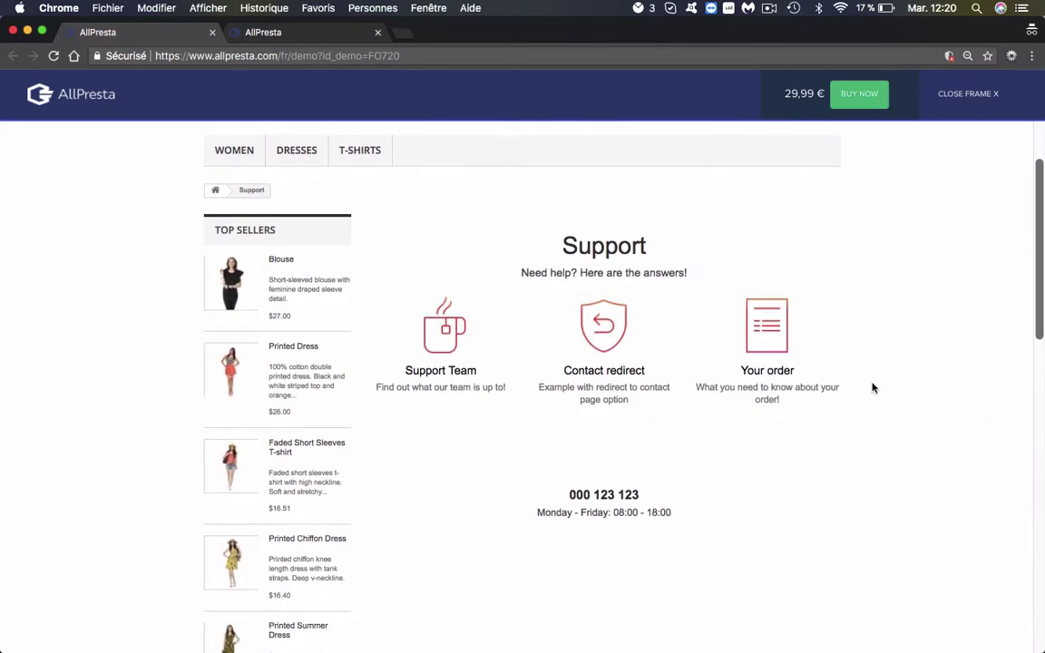
pyautogui.scroll(2, 829, 414)
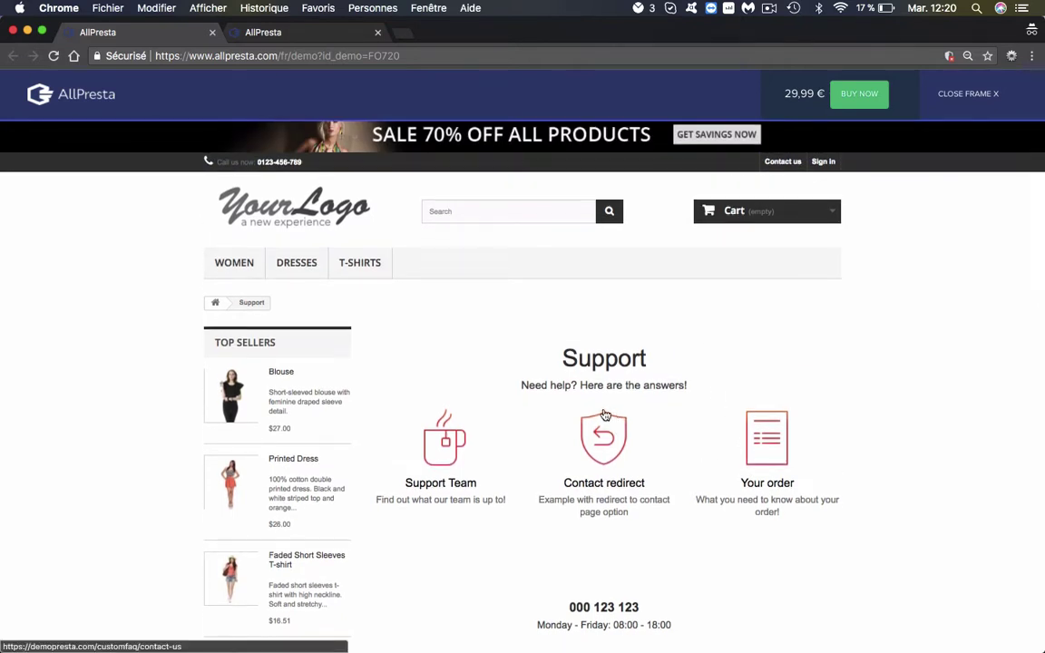
pyautogui.click(263, 33)
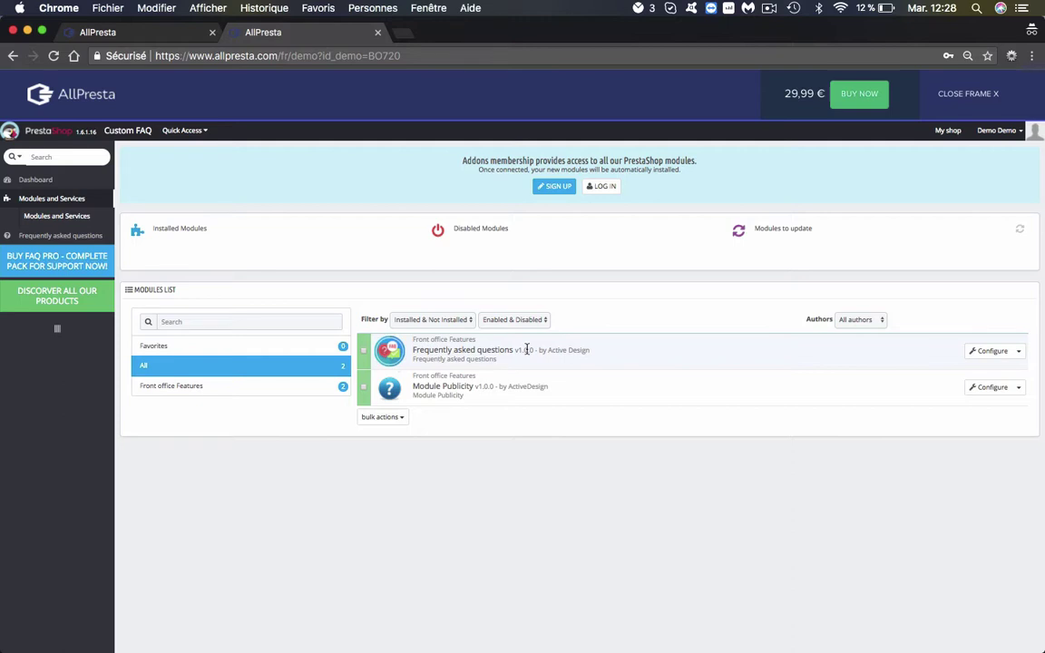
pyautogui.click(993, 352)
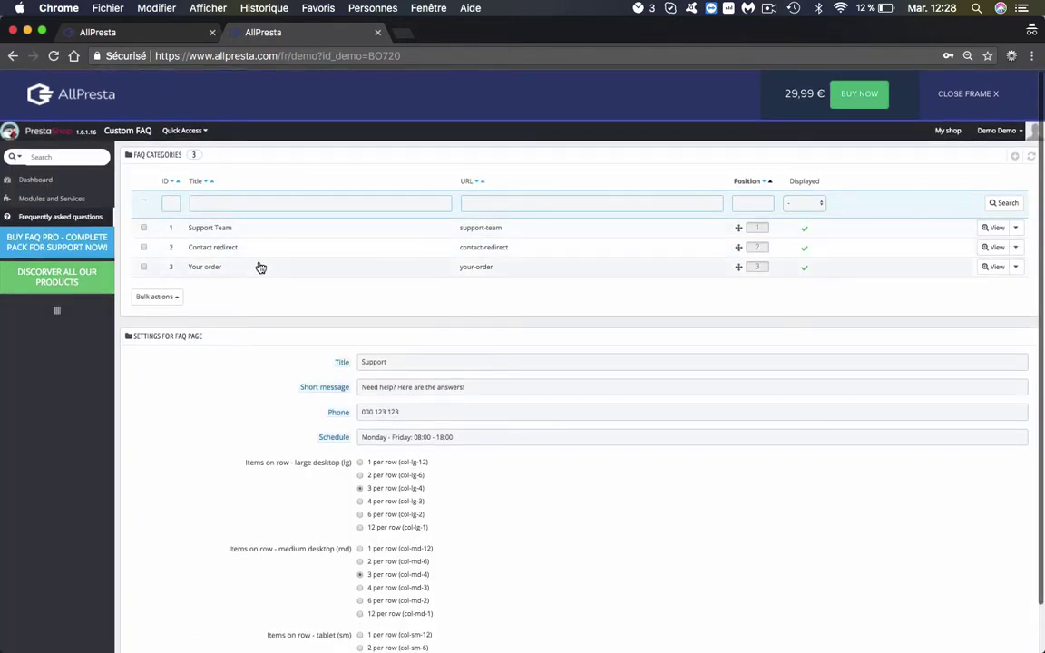
# - Compare the FAQ categories listed in the back office with those shown on the storefront's Support page
pyautogui.click(136, 32)
pyautogui.scroll(-2, 450, 356)
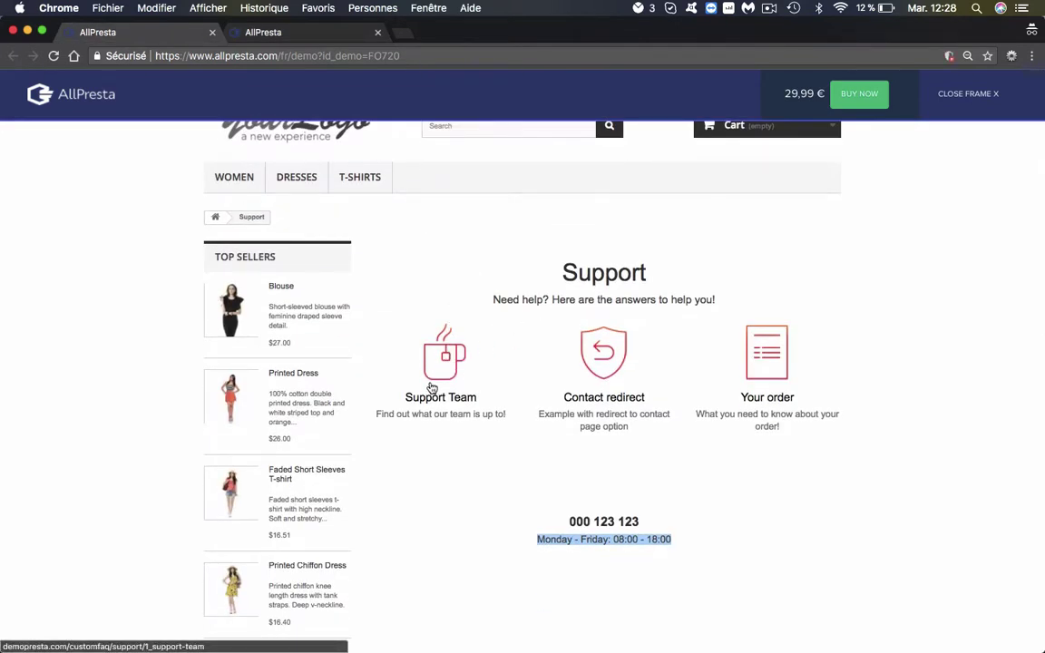
pyautogui.click(657, 537)
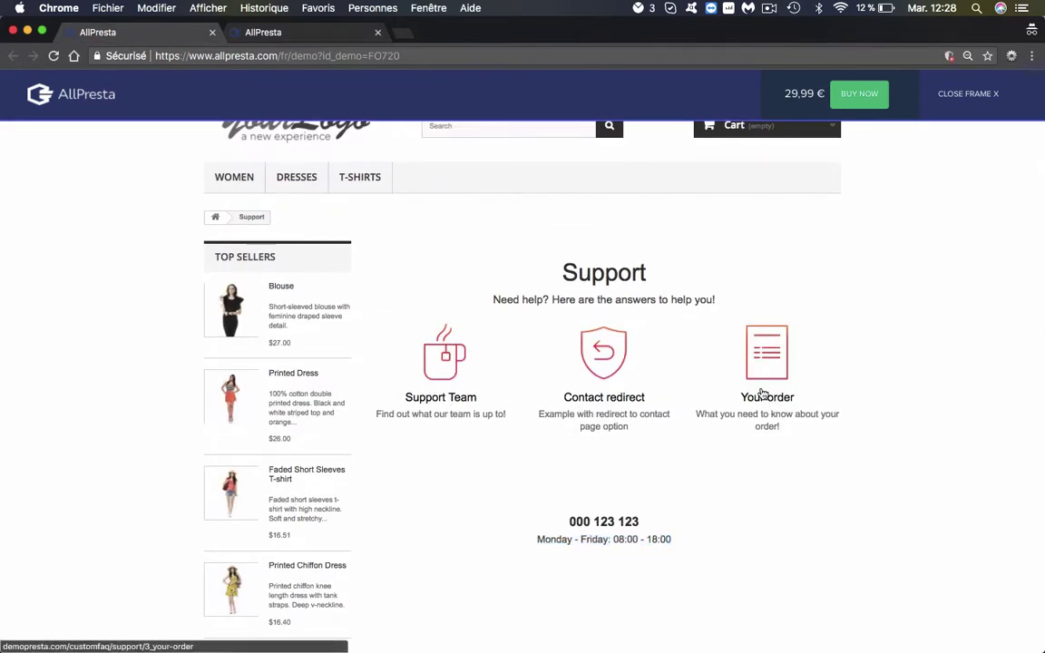
pyautogui.click(307, 33)
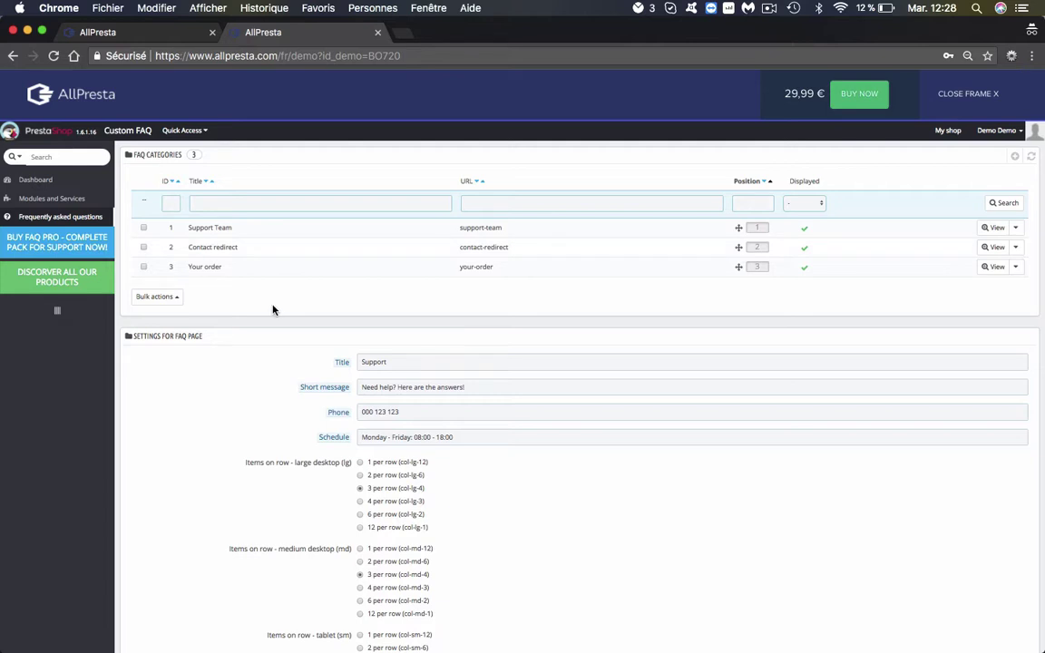
# - Compare the Support page's title, short message, phone and schedule with the FAQ page settings in the back office
pyautogui.click(127, 33)
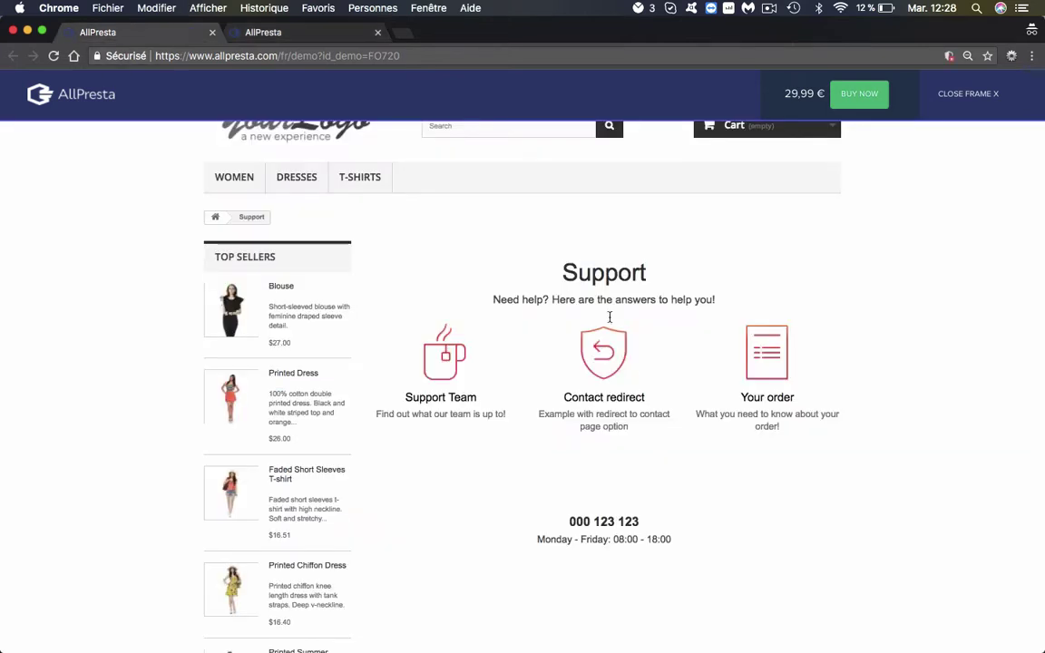
pyautogui.doubleClick(590, 319)
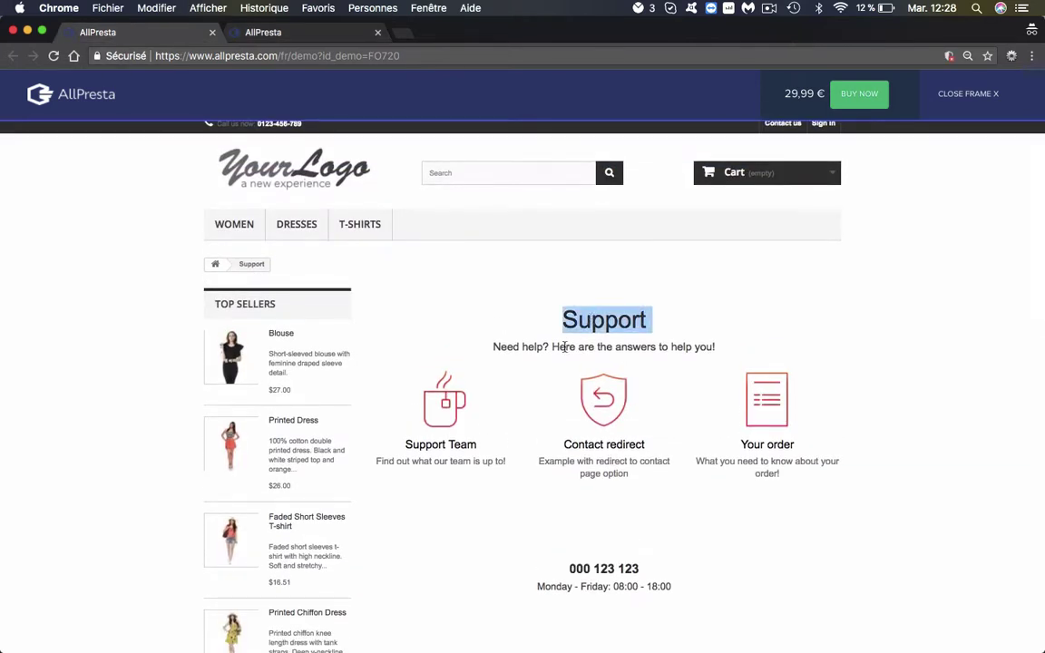
pyautogui.tripleClick(563, 348)
pyautogui.click(616, 569)
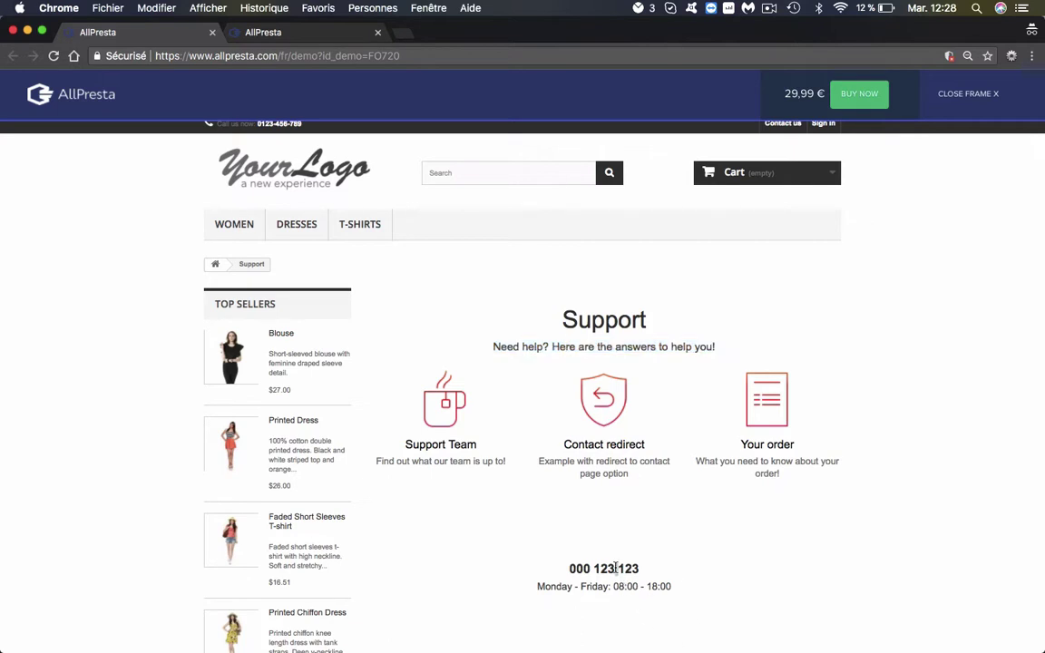
pyautogui.tripleClick(612, 586)
pyautogui.click(254, 32)
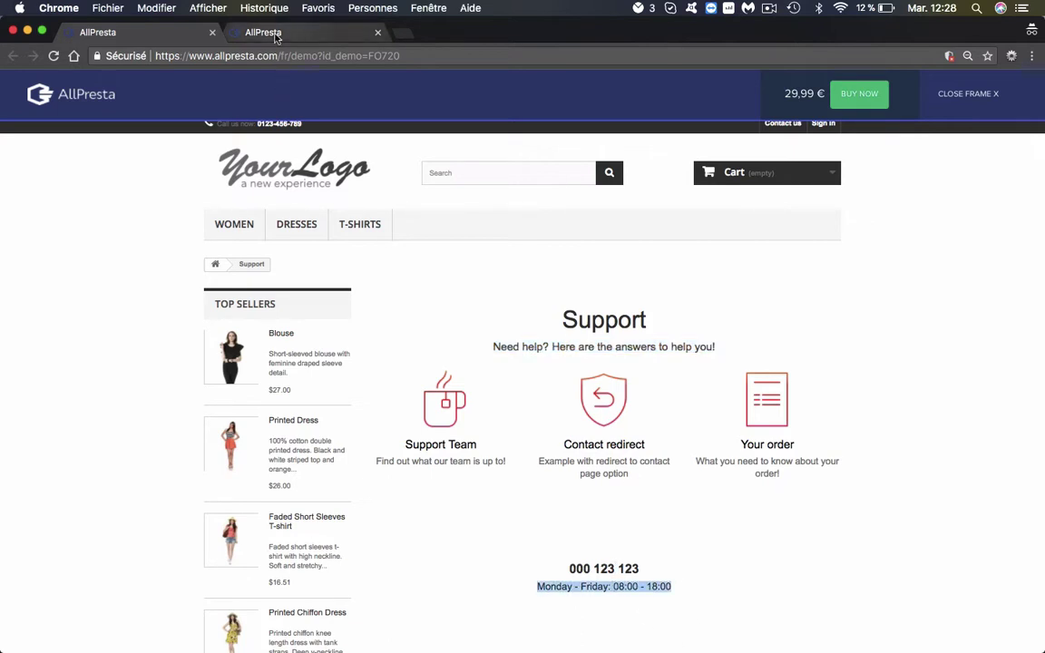
pyautogui.scroll(-3, 469, 305)
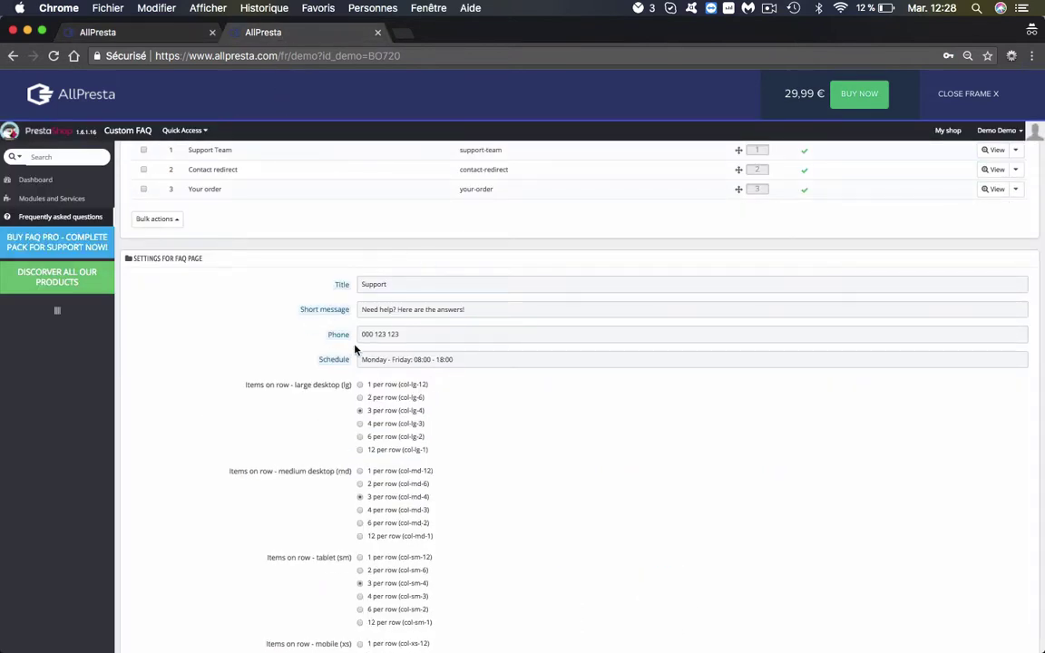
pyautogui.scroll(2, 581, 336)
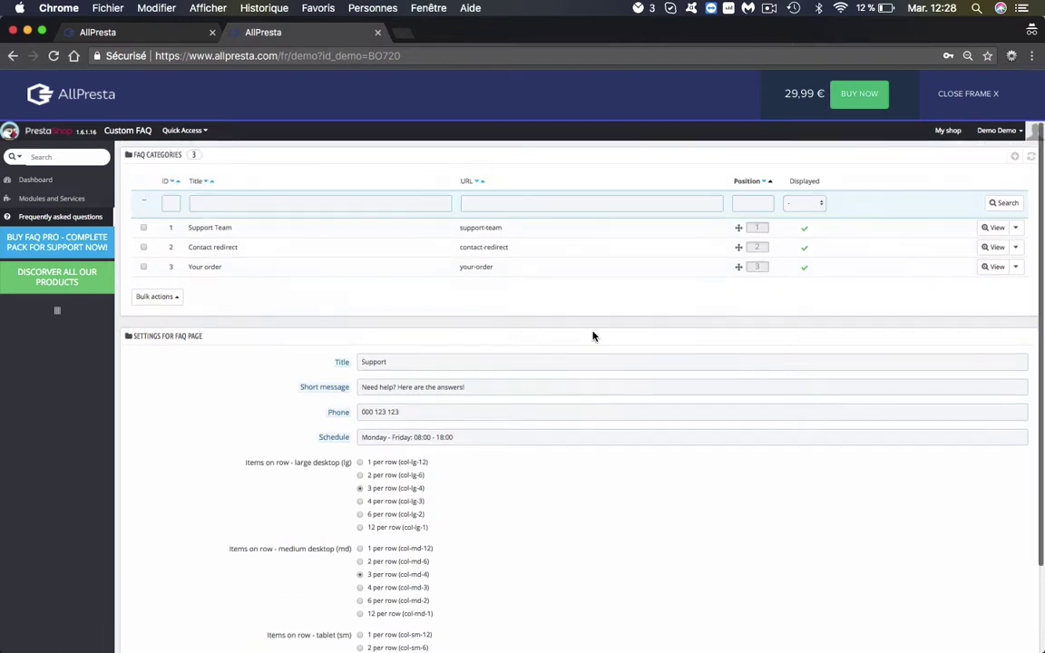
# - Examine the Support Team, Contact redirect and Your order blocks on the storefront against the back-office category rows
pyautogui.click(136, 33)
pyautogui.scroll(-2, 563, 282)
pyautogui.click(488, 361)
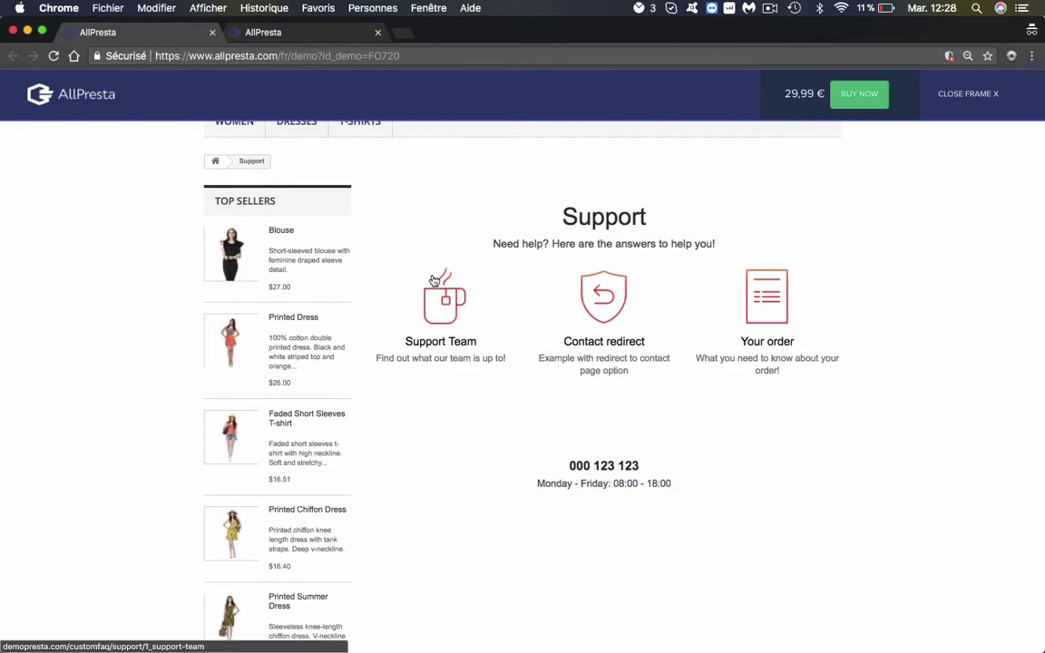
pyautogui.scroll(3, 763, 363)
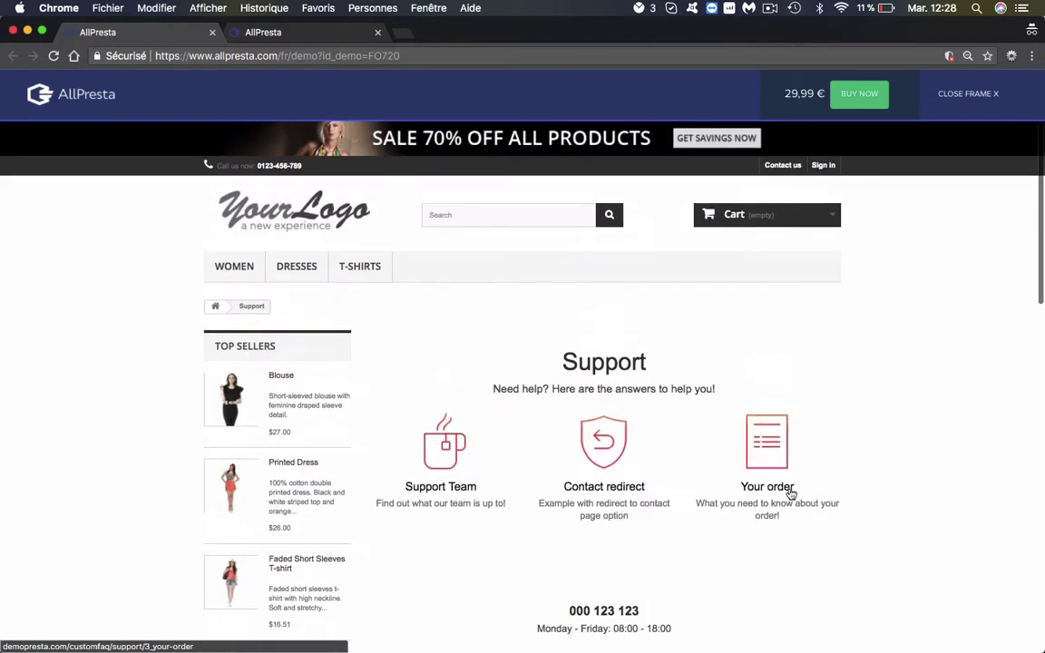
pyautogui.click(272, 33)
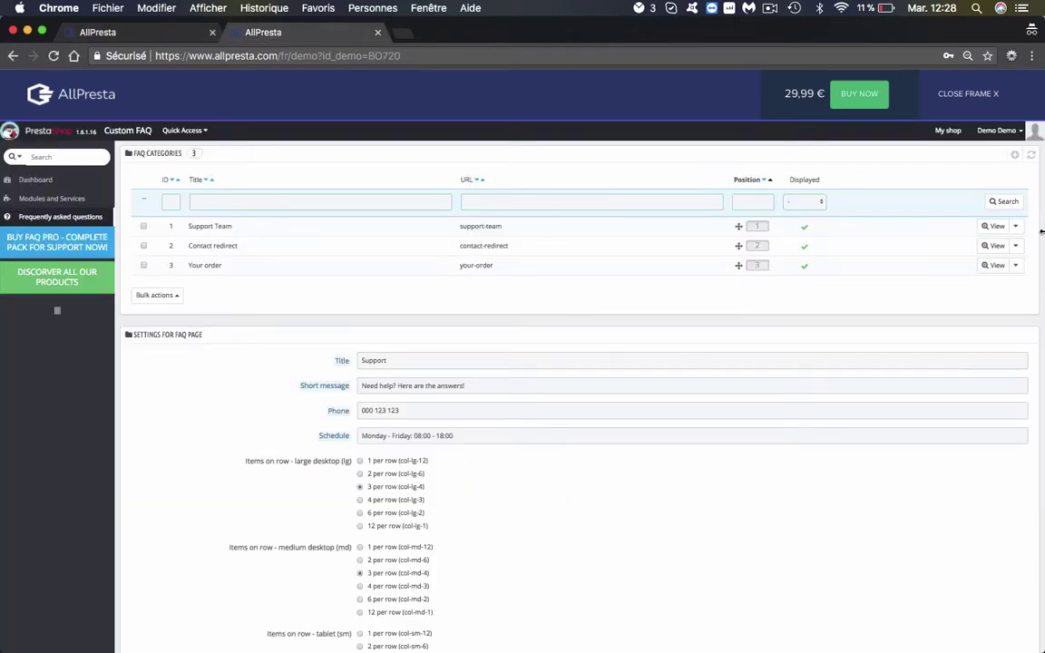
pyautogui.click(109, 32)
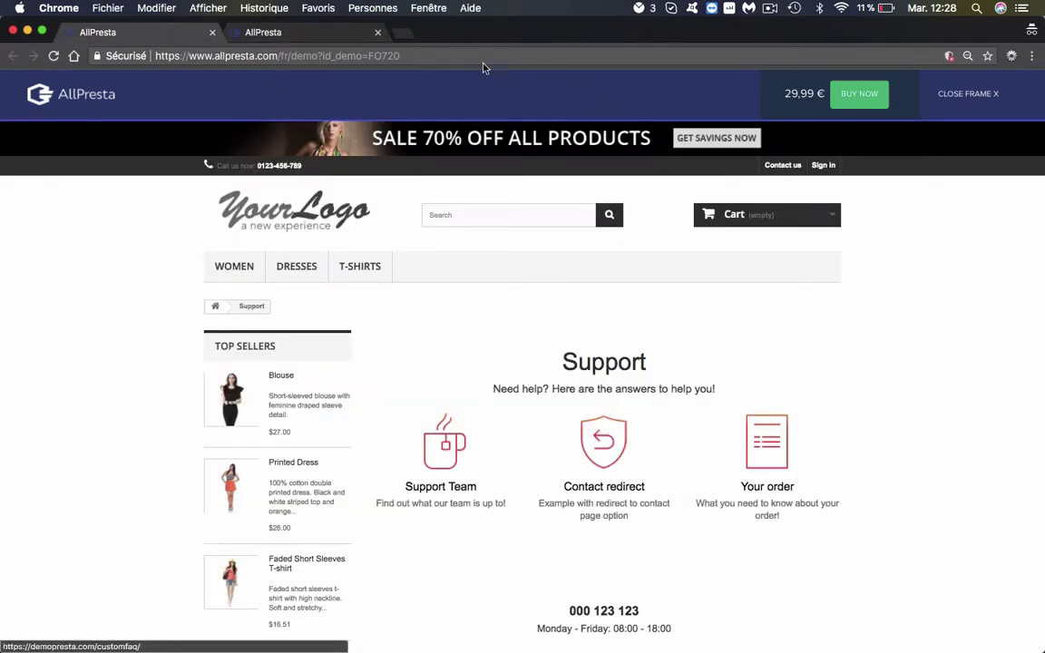
# - Open the Your order FAQ category for editing in the back office
pyautogui.click(272, 36)
pyautogui.click(1015, 226)
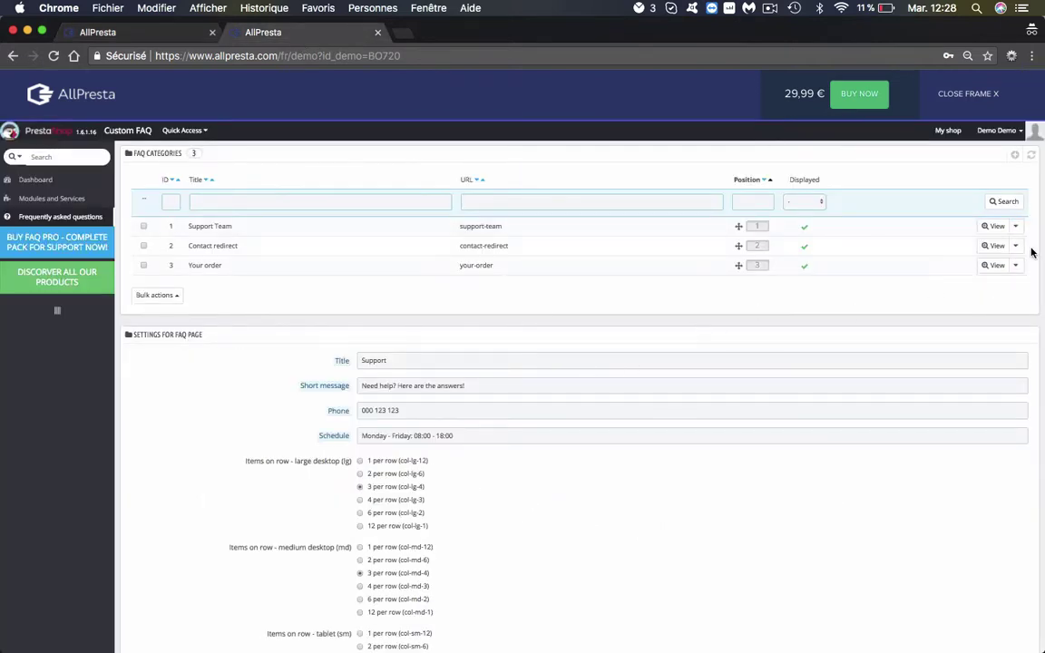
pyautogui.click(1015, 265)
pyautogui.click(958, 287)
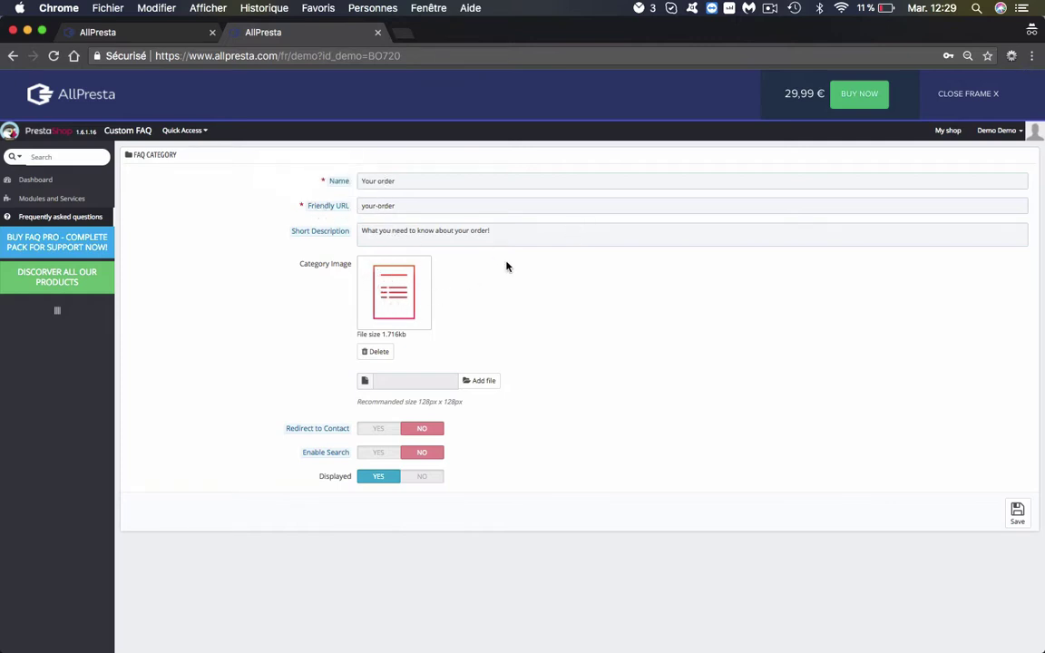
# - Append "test" to the Your order category's short description, save it, and reload the storefront's Support page
pyautogui.click(506, 228)
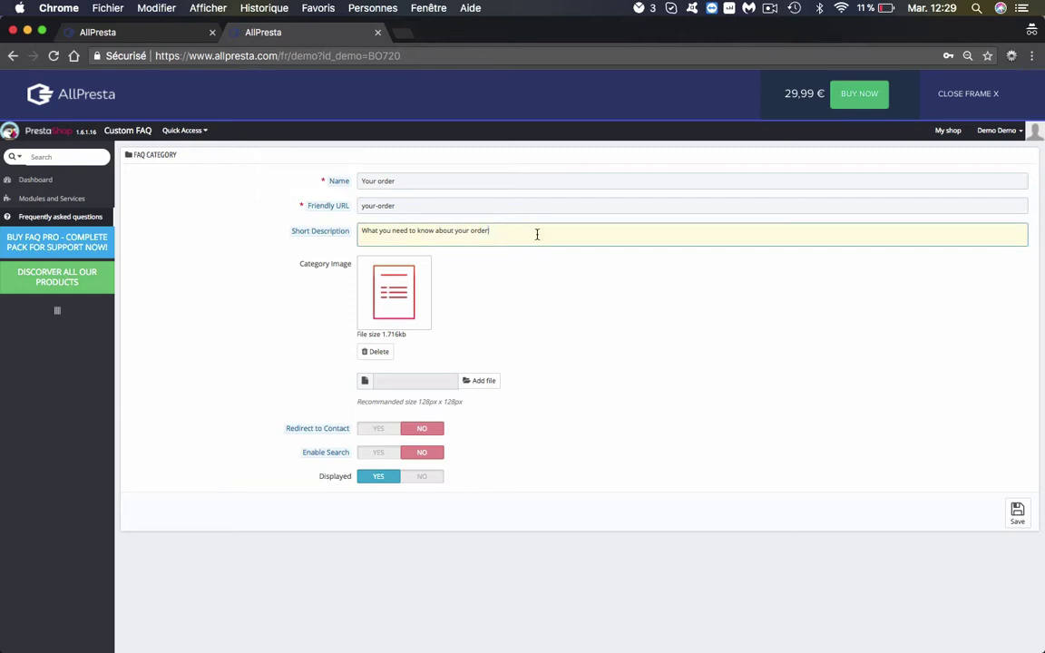
pyautogui.write('test')
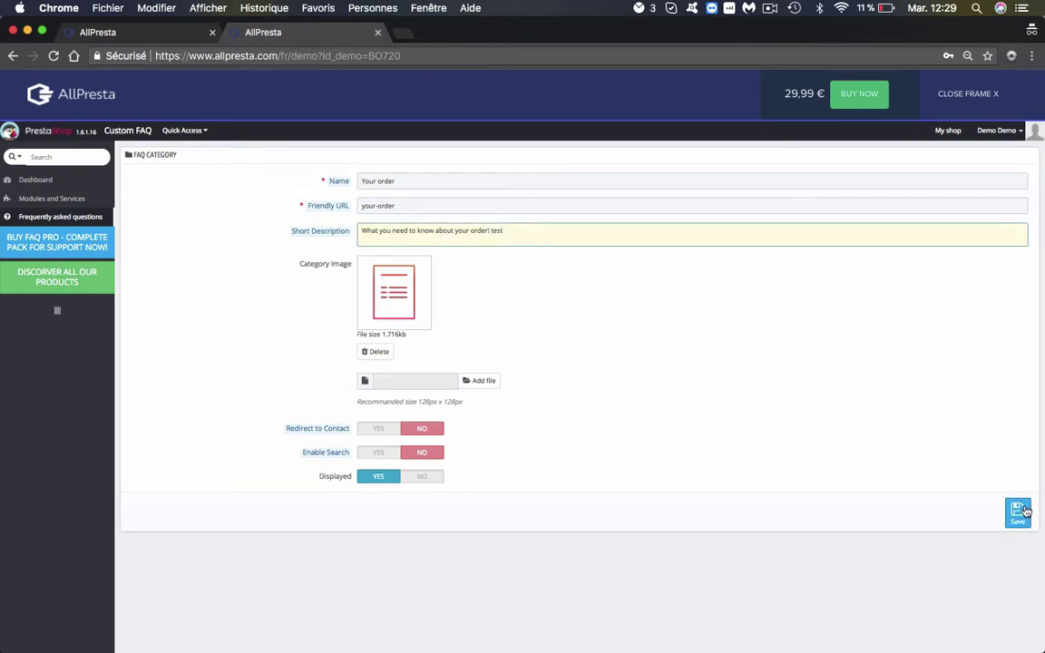
pyautogui.click(1017, 513)
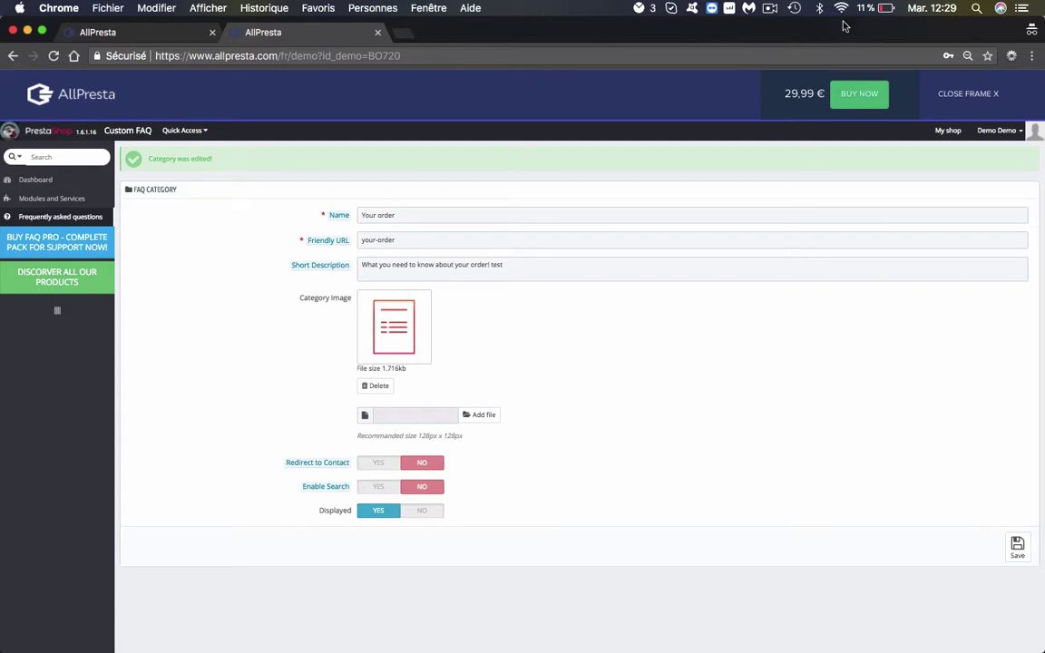
pyautogui.click(136, 34)
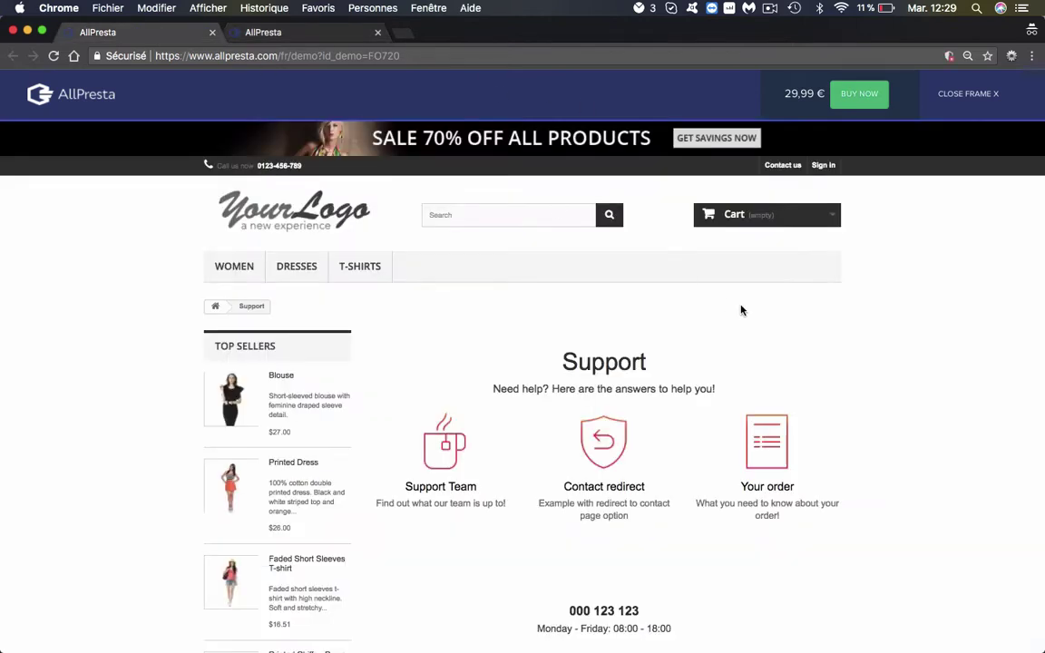
pyautogui.press('super+r')
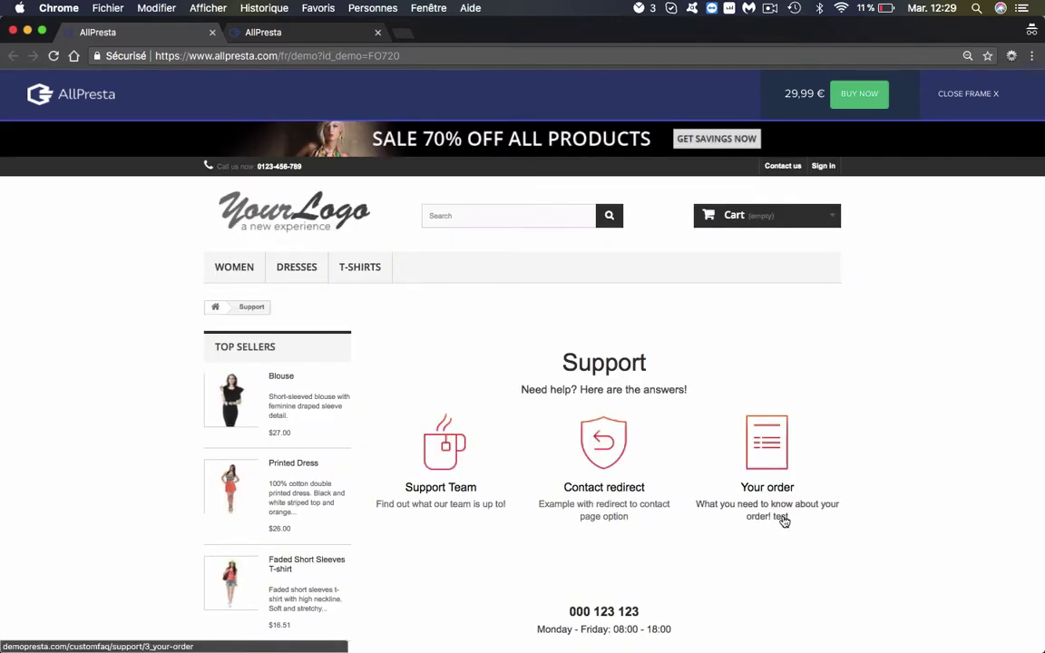
# - Remove the word "test" from the Your order category's short description in the back office and save the category
pyautogui.hotkey('ctrl', 'Tab')
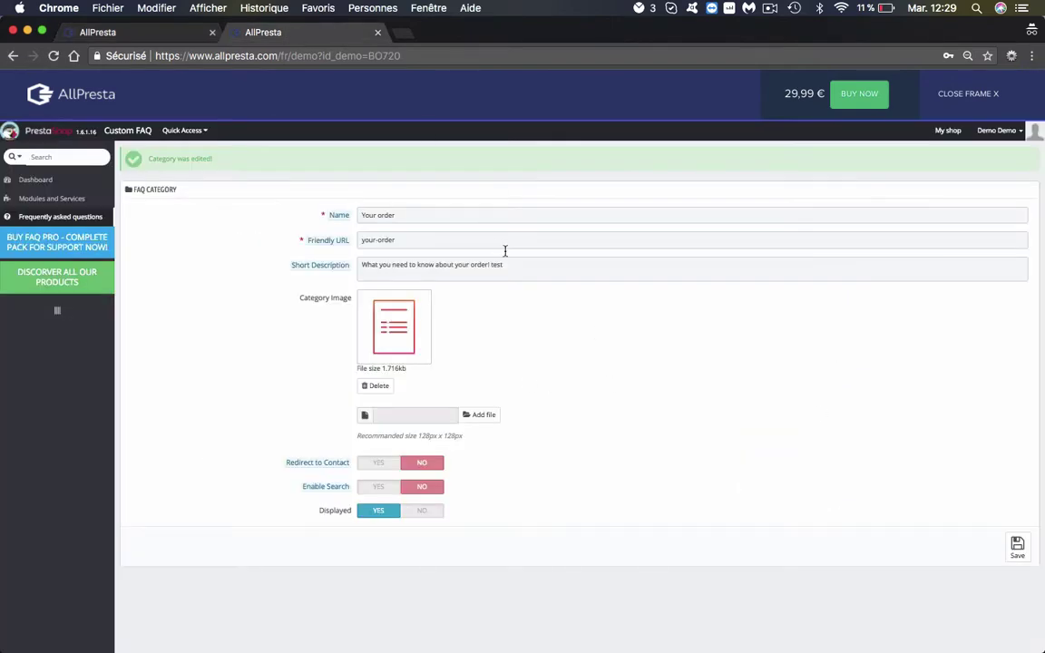
pyautogui.click(509, 264)
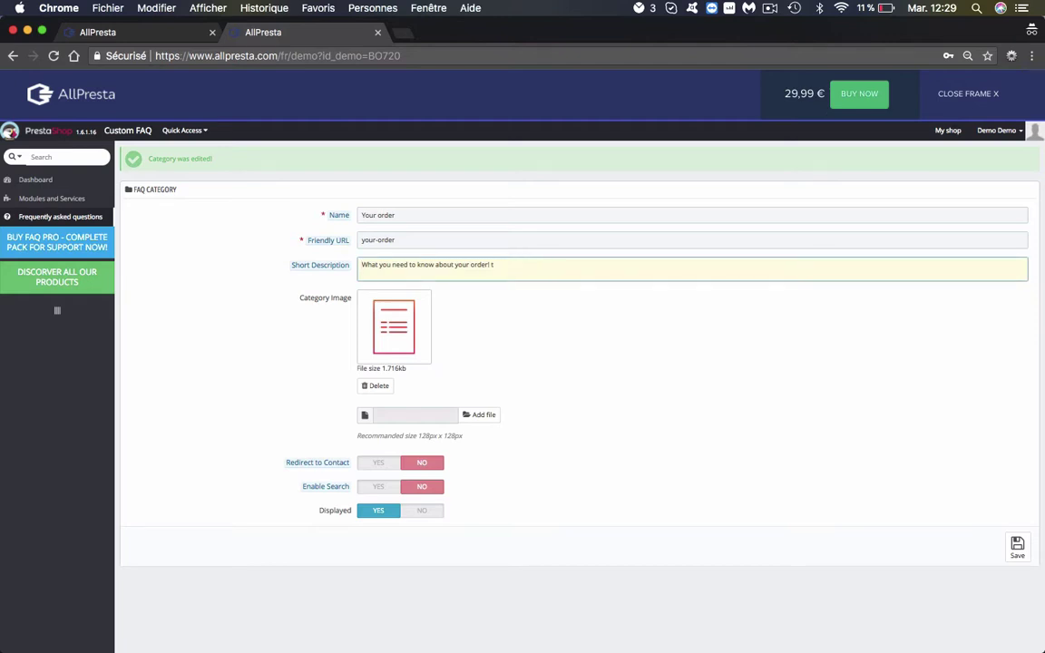
pyautogui.click(1017, 544)
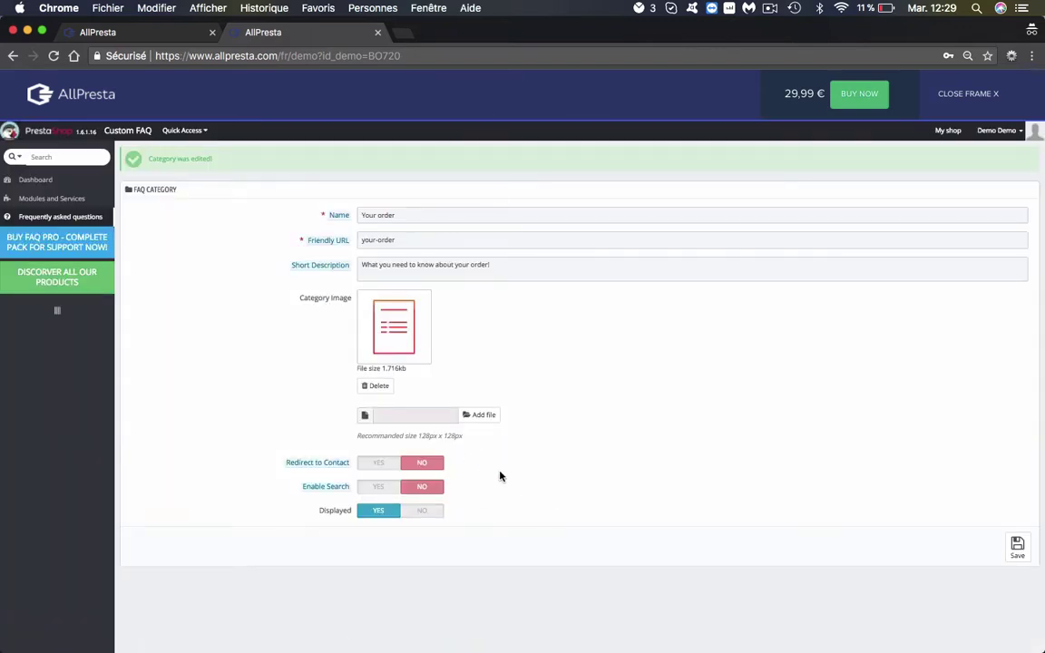
# - Set Displayed to No for the Your order category, save it, and reload the storefront's Support page
pyautogui.click(412, 514)
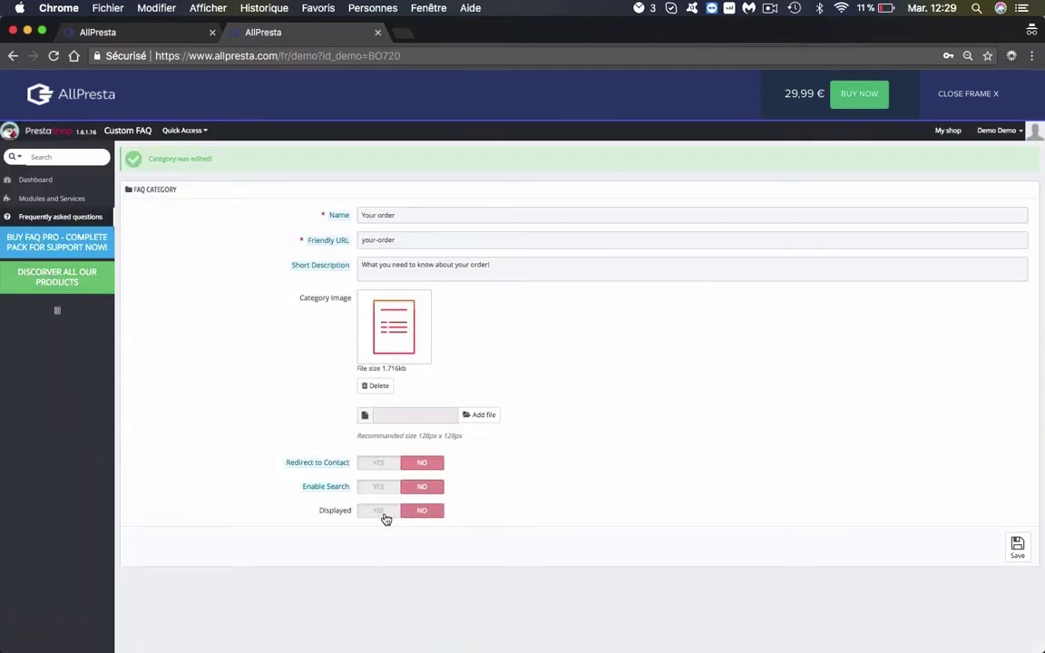
pyautogui.click(1017, 547)
pyautogui.click(186, 32)
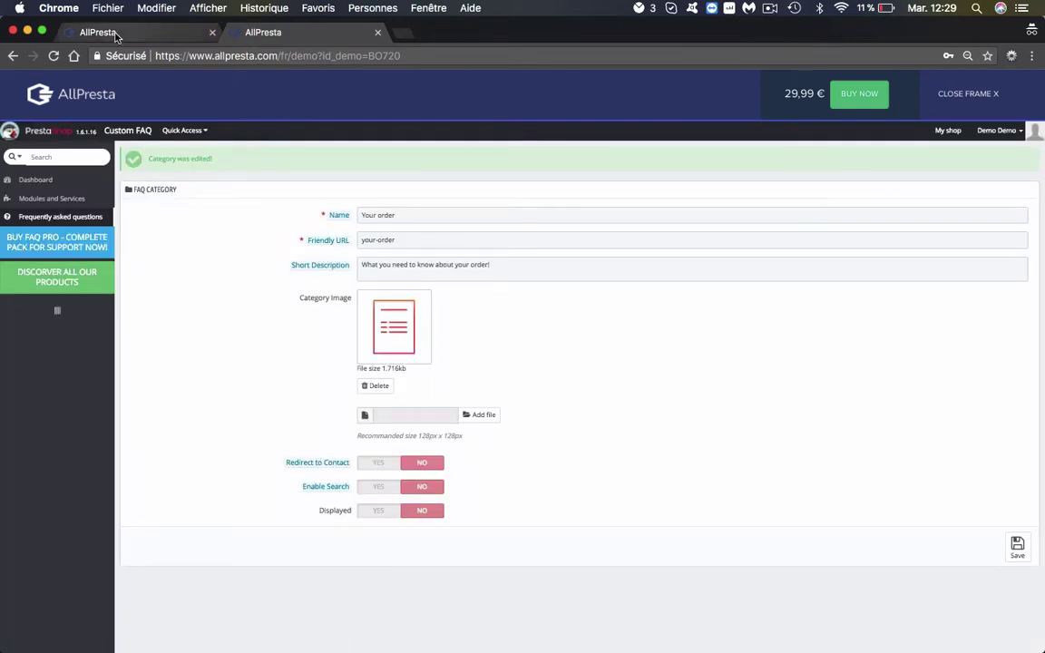
pyautogui.press('super+r')
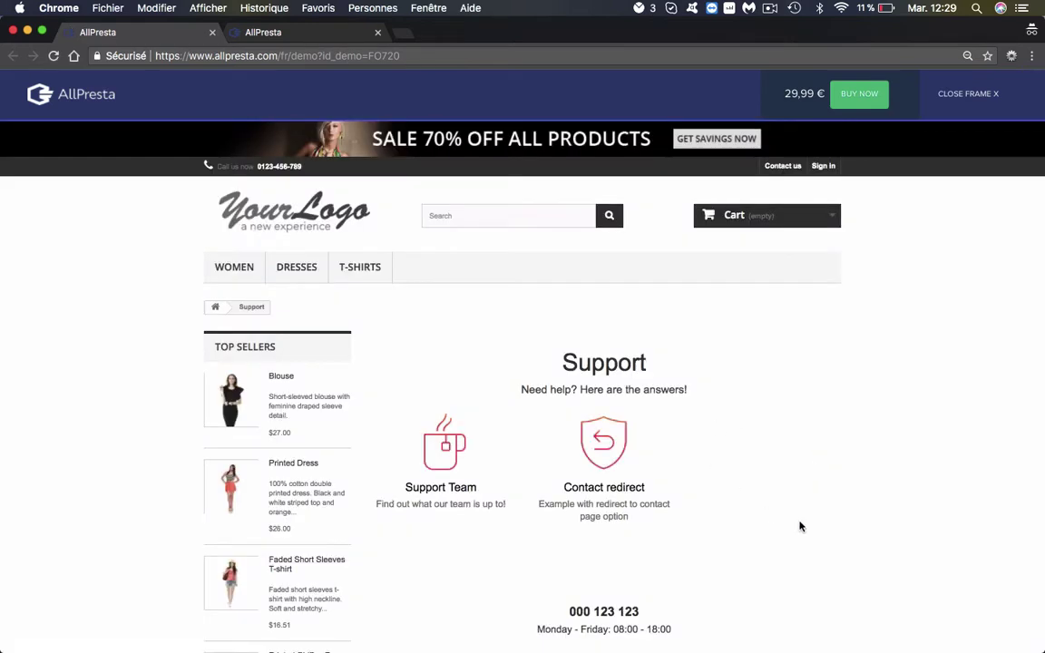
# - Set Displayed back to Yes for the Your order category in the back office and save it
pyautogui.click(318, 26)
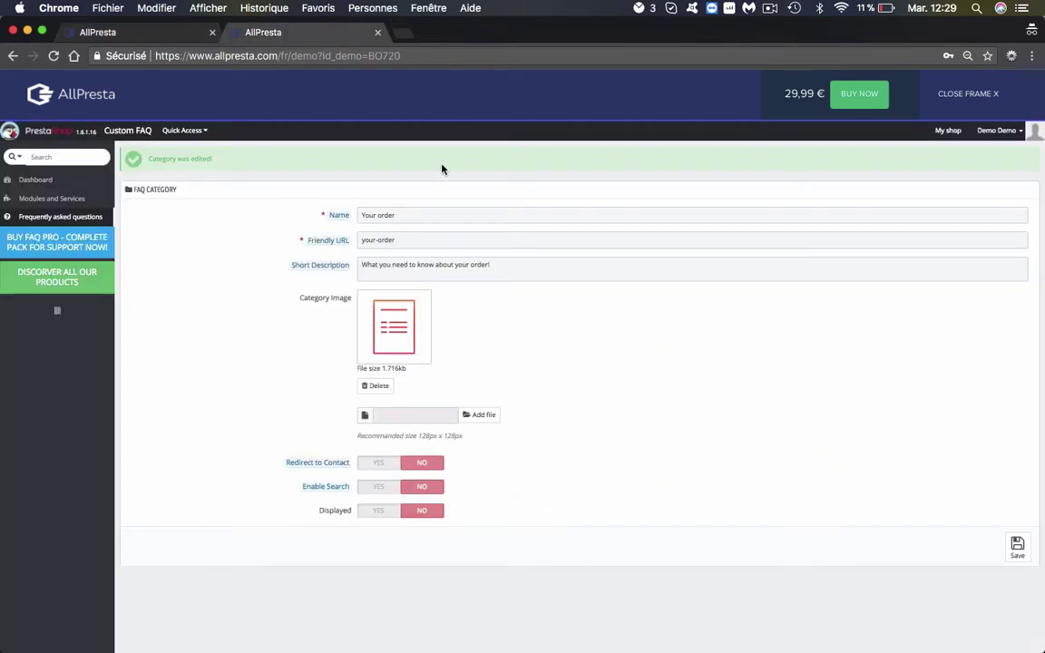
pyautogui.click(370, 516)
pyautogui.click(1017, 547)
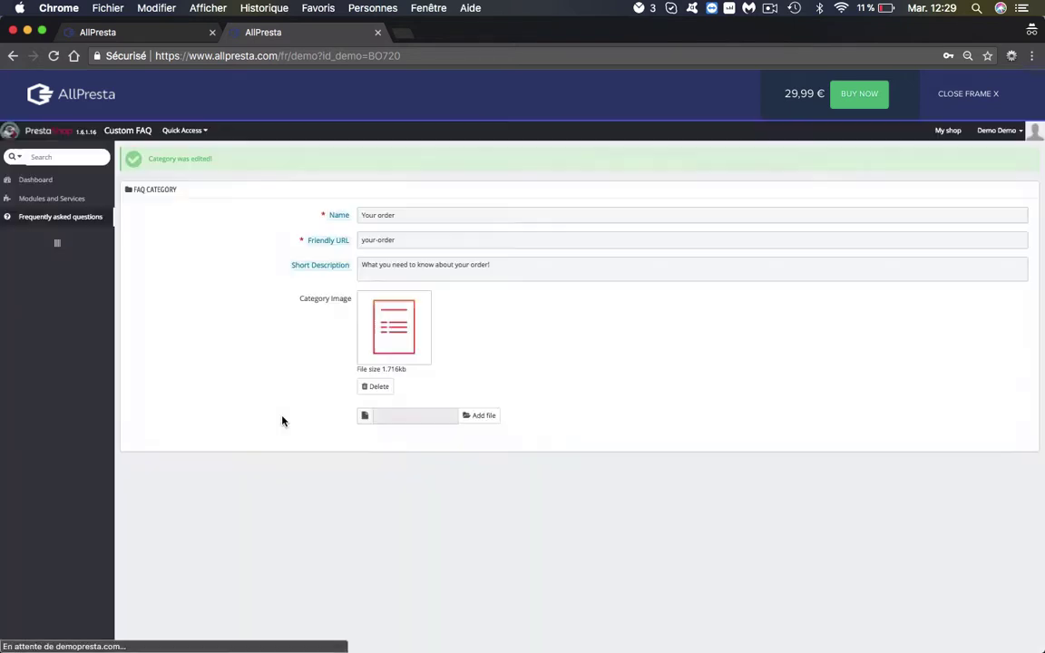
# - Reopen the Frequently asked questions module's configuration and switch to the storefront's Support page
pyautogui.click(52, 200)
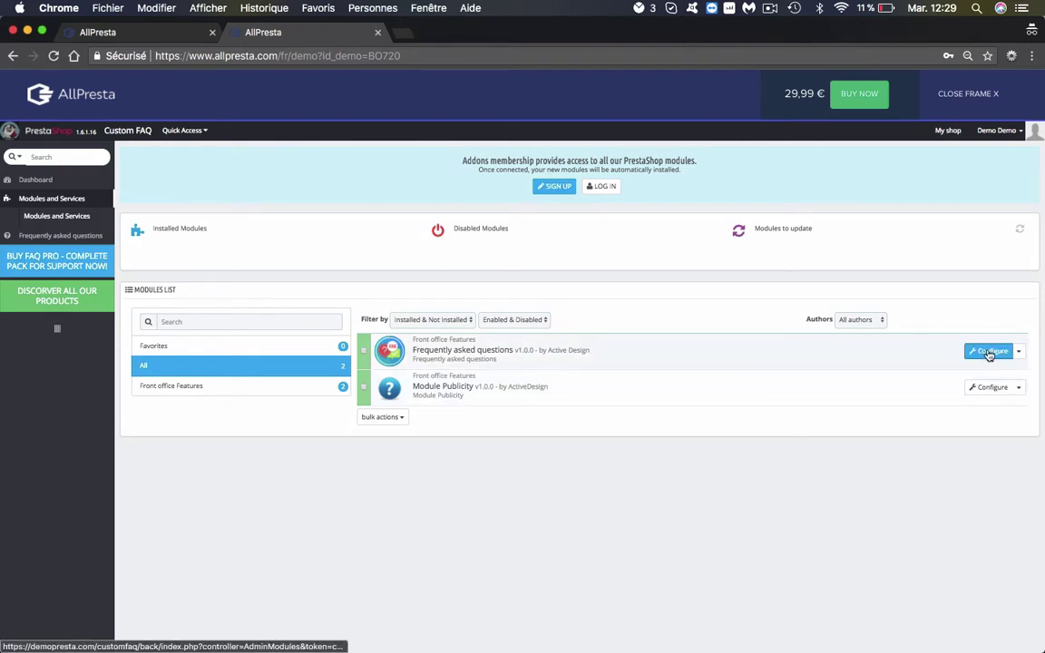
pyautogui.click(990, 352)
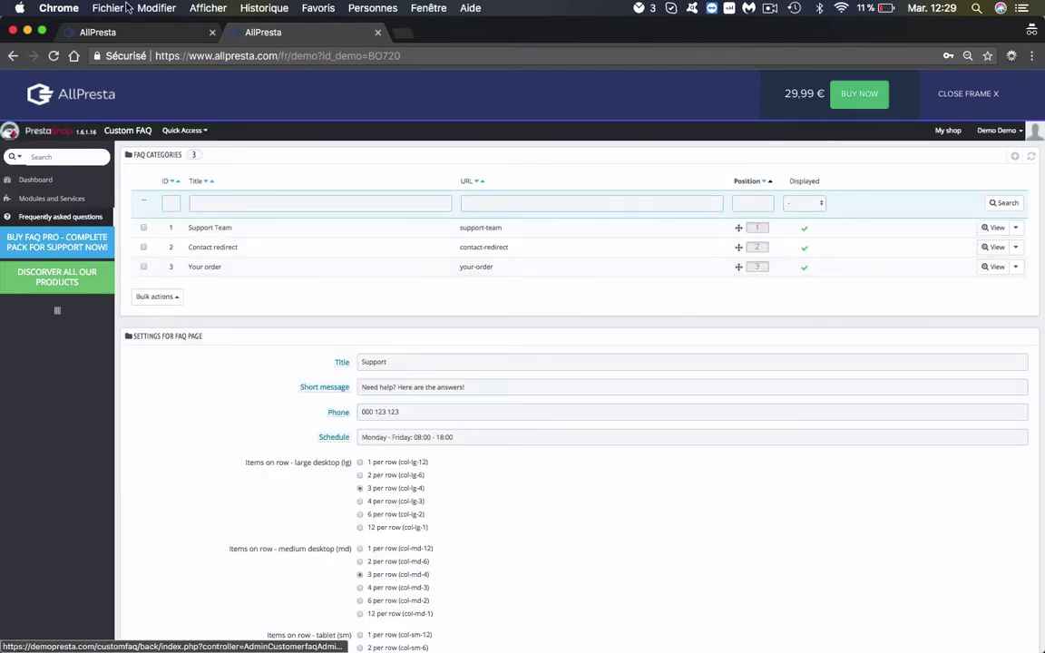
pyautogui.click(124, 31)
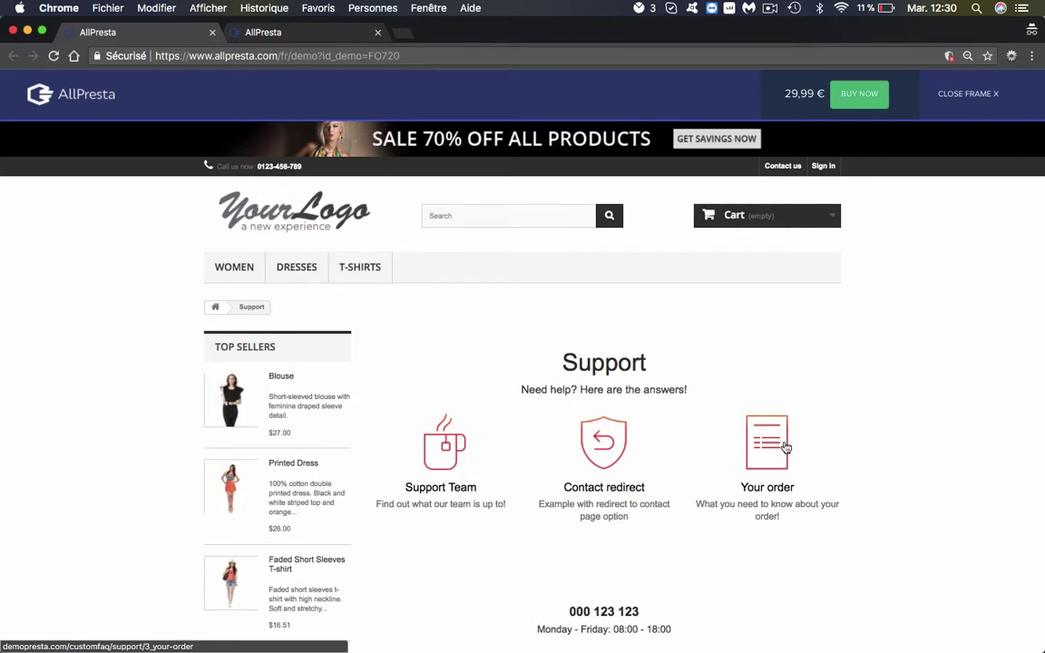
# - Open the Your order category from the storefront's Support page in a new tab and expand the Long text example question
pyautogui.rightClick(767, 465)
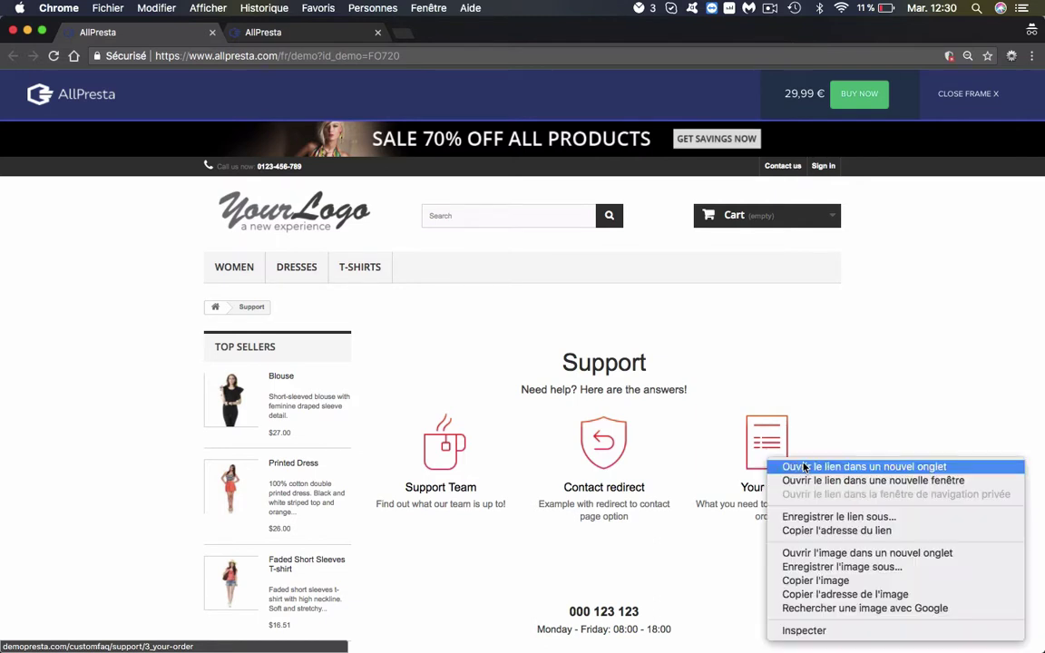
pyautogui.click(788, 464)
pyautogui.click(334, 32)
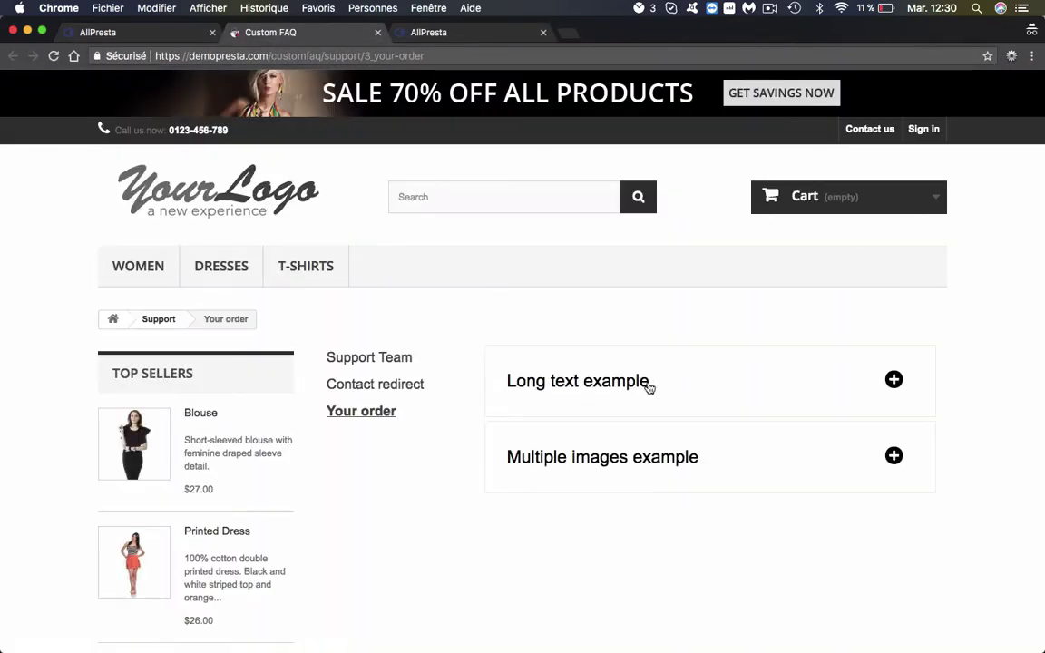
pyautogui.click(907, 386)
pyautogui.scroll(-5, 878, 494)
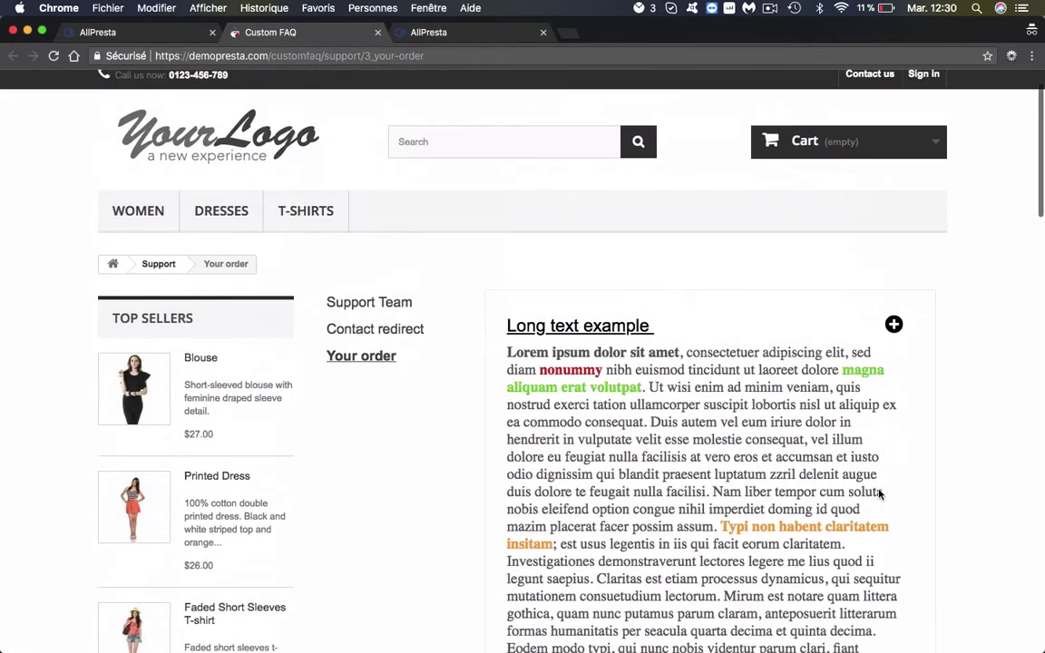
pyautogui.scroll(2, 609, 453)
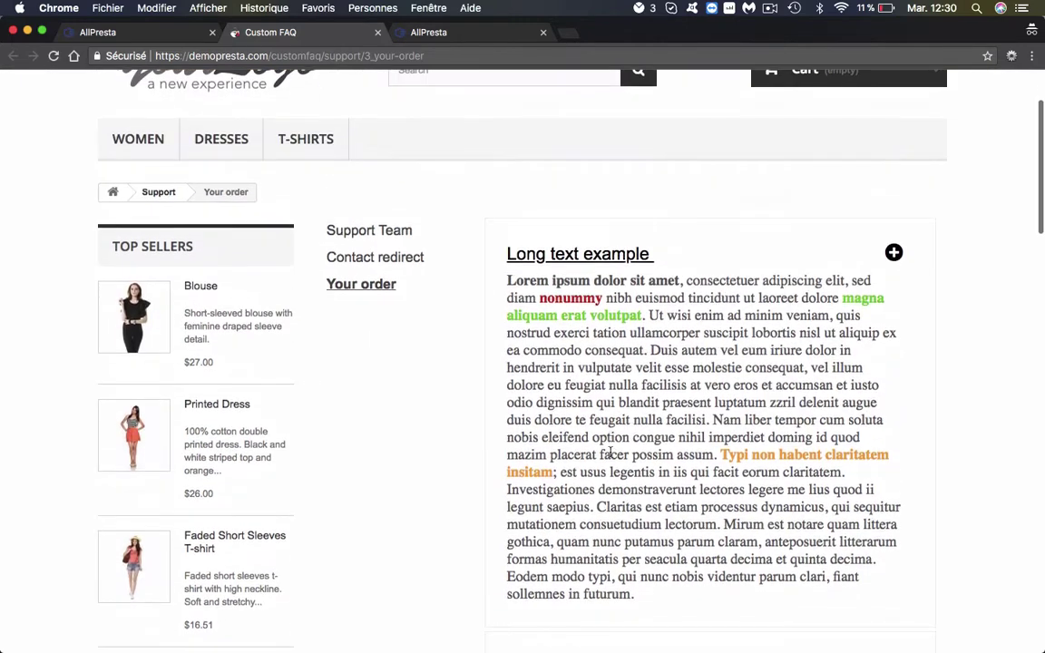
# - List the Your order category's pages in the back office and compare them with the storefront's Your order page
pyautogui.click(433, 33)
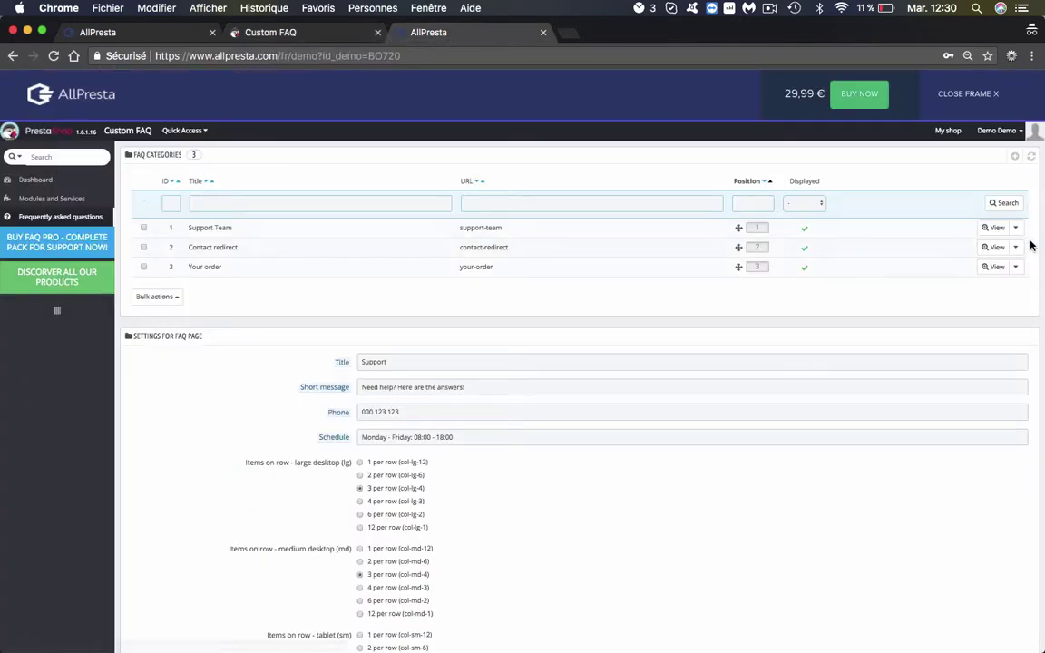
pyautogui.click(994, 269)
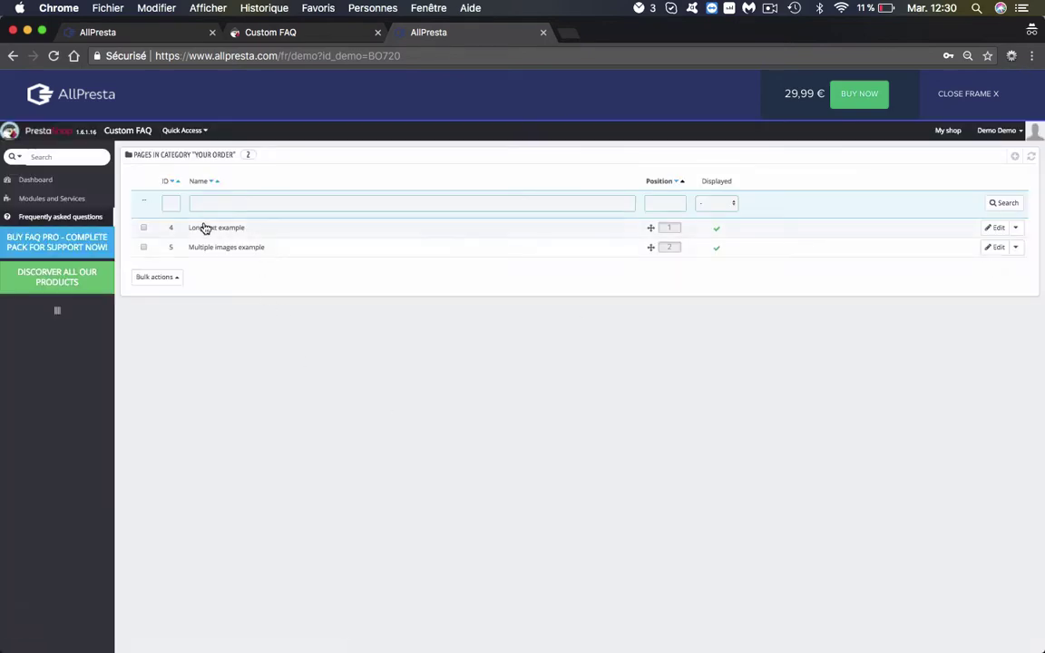
pyautogui.click(290, 34)
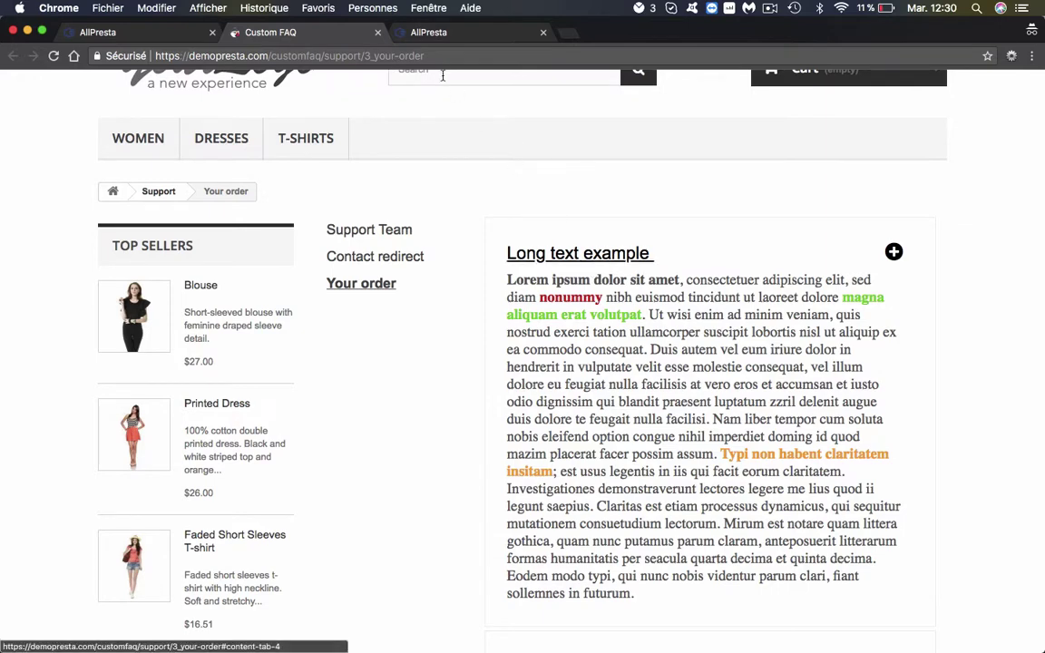
pyautogui.click(444, 34)
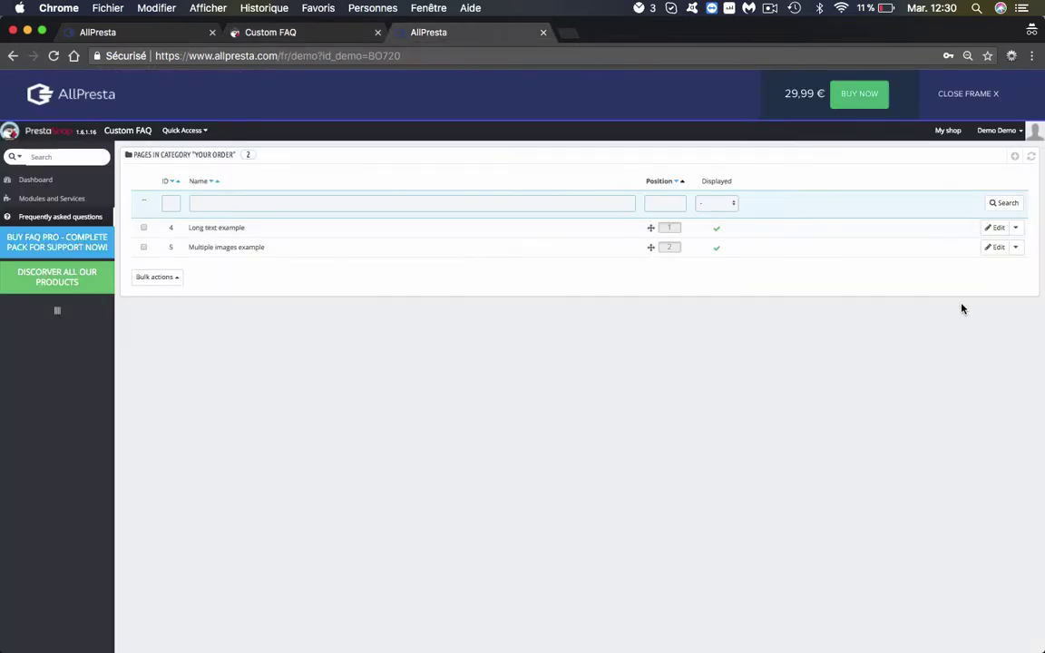
# - Open the Long text example question for editing and rename it "Comment récupérer mes factures"
pyautogui.click(994, 228)
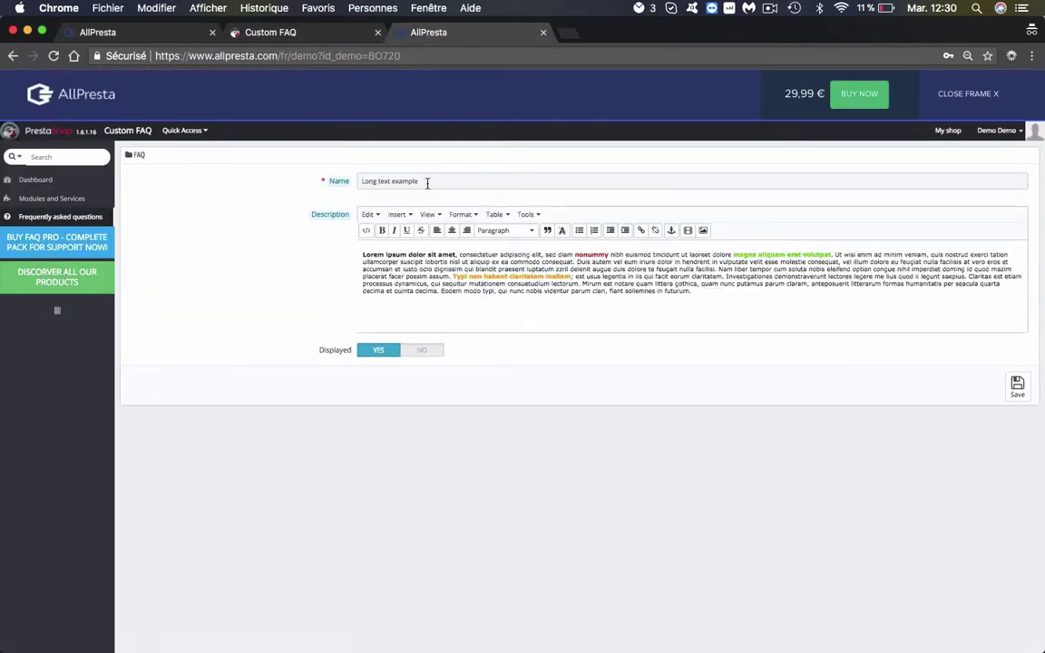
pyautogui.doubleClick(427, 181)
pyautogui.tripleClick(427, 180)
pyautogui.write('Comment récupérer mes factures')
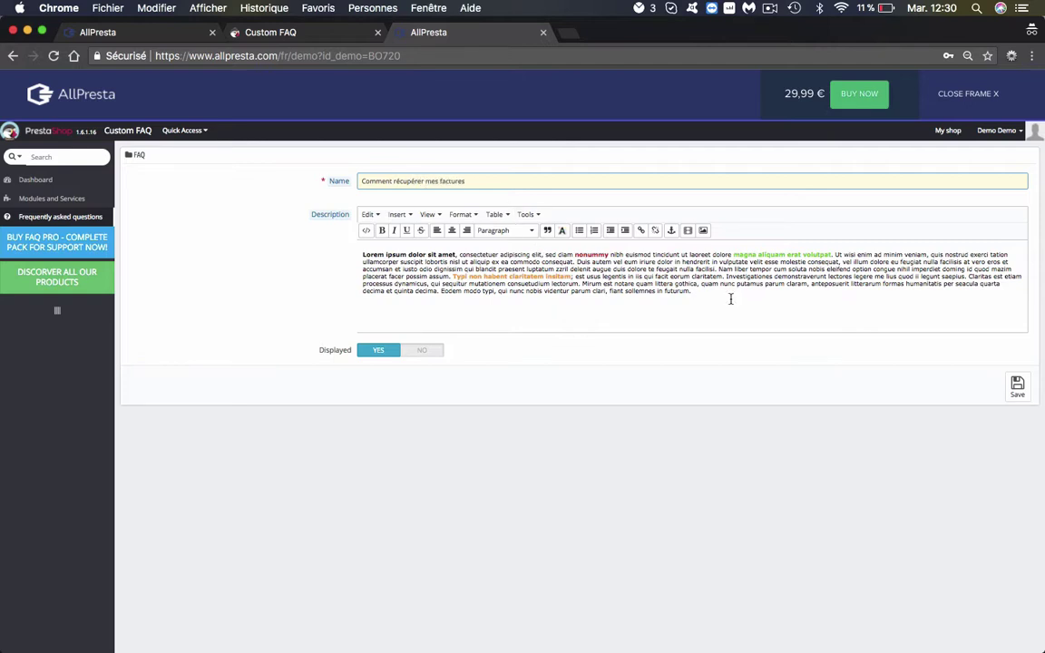
# - Replace the description with "Pour récupérer vos factures, il faut vous connecter à votre espace membre et vous rendre dans la section"
pyautogui.moveTo(713, 289); pyautogui.dragTo(361, 252)
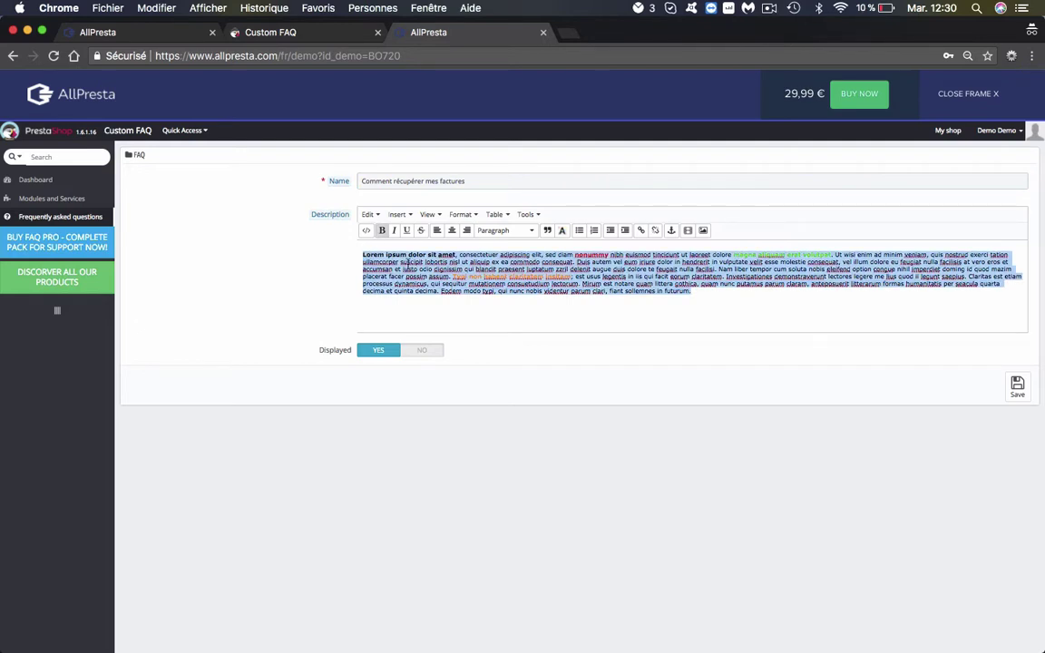
pyautogui.write('Pour récupérer vos factures, il')
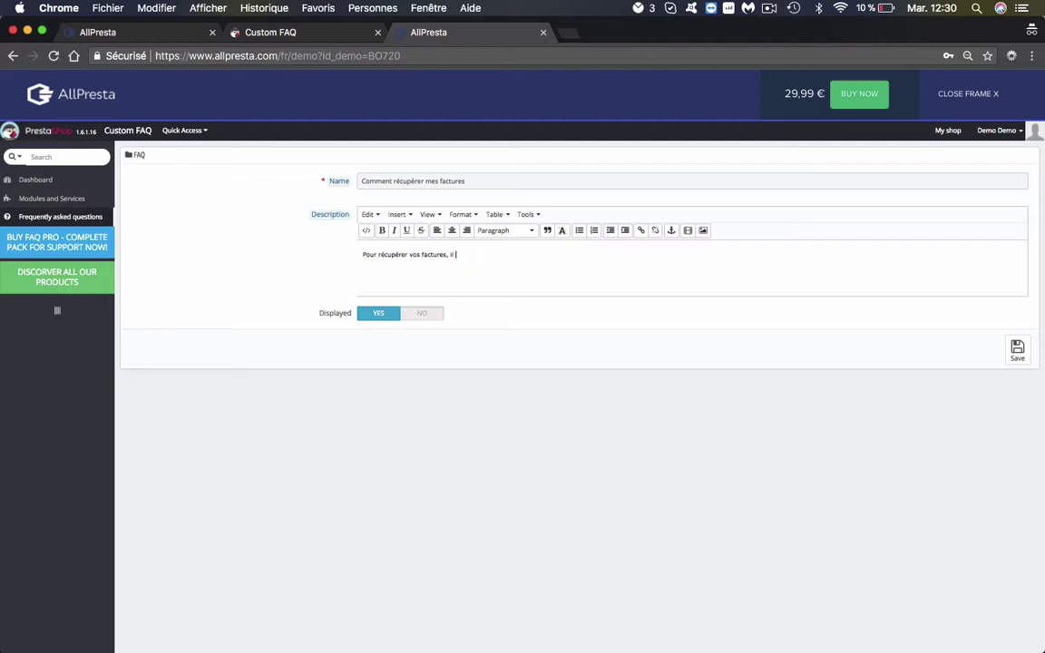
pyautogui.write('connecter à vo')
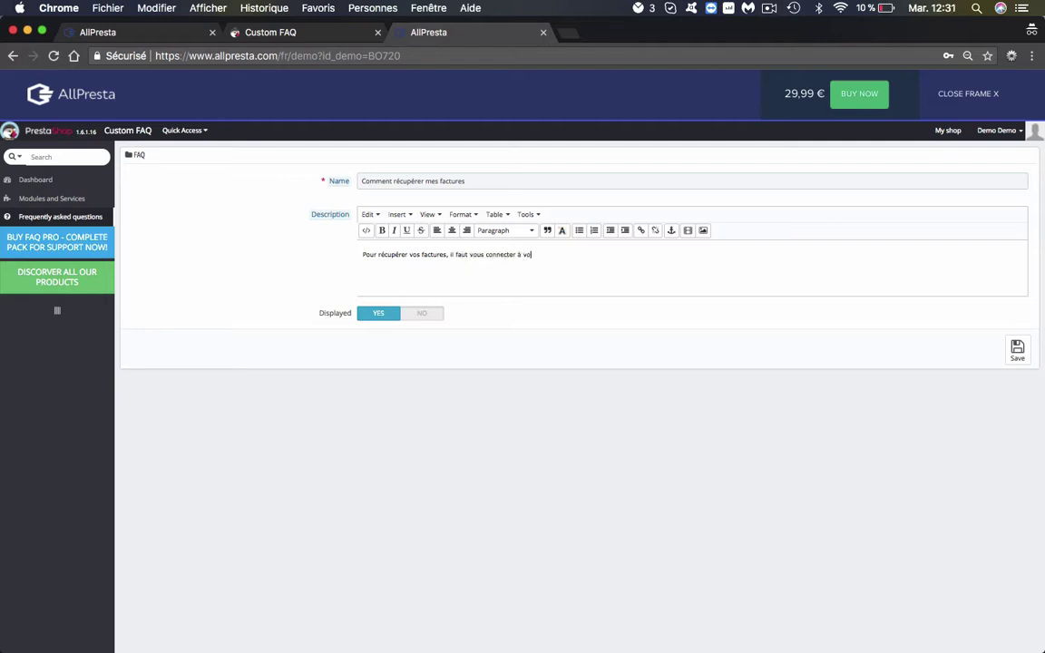
pyautogui.write('tre espace membre et vous rendre dns la')
pyautogui.press('Left')
pyautogui.press('Left')
pyautogui.press('Left')
pyautogui.press('Left')
pyautogui.press('Left')
pyautogui.write('a')
pyautogui.press('Right')
pyautogui.press('Right')
pyautogui.press('Right')
pyautogui.press('Right')
pyautogui.press('Right')
pyautogui.write('section')
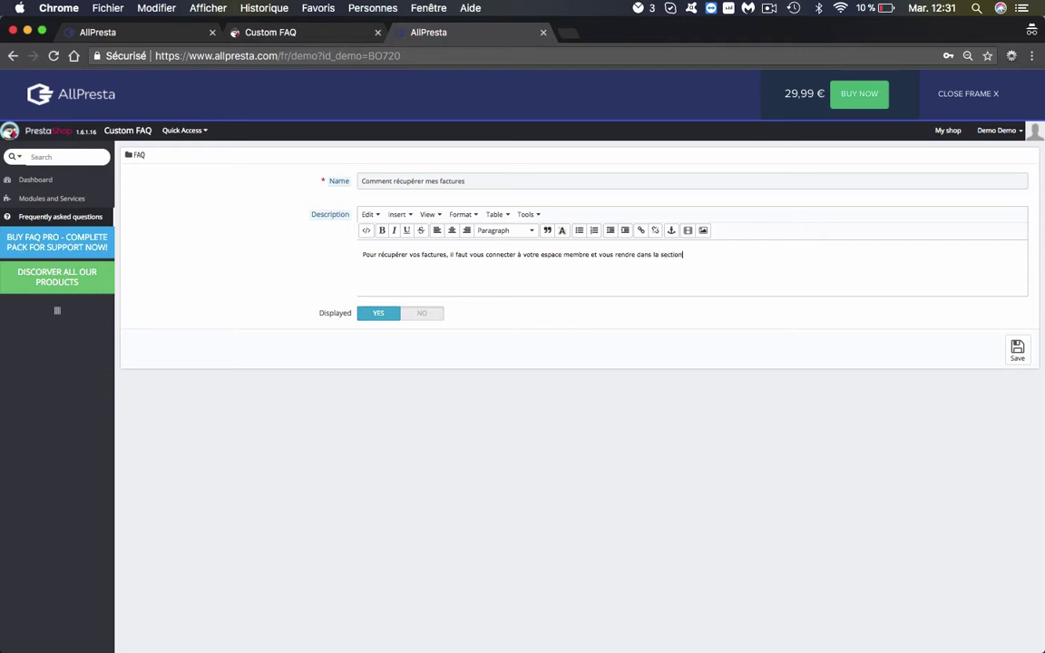
# - Continue the description with "factures. Dès lors vous serez en mesure de télécharger l'ensemble des factures relatives à vos achats." and save the question
pyautogui.write(' factures . Dès lors vous serez en mesure de téléc')
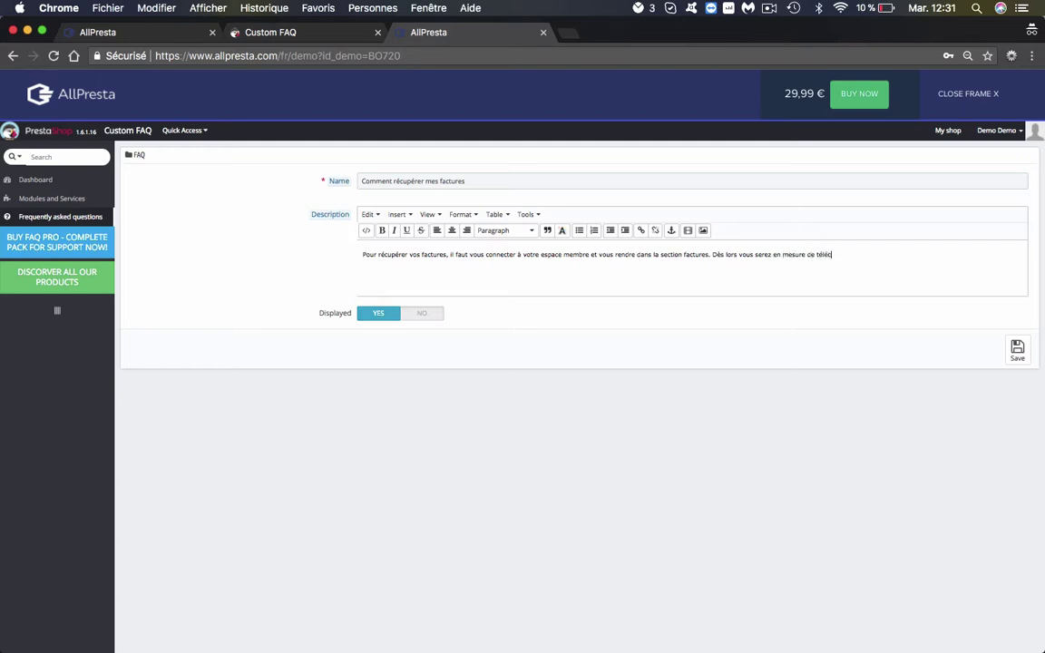
pyautogui.write("harger l'ensemble des factures f")
pyautogui.write('elatives a')
pyautogui.press('BackSpace')
pyautogui.write('à vos achats.')
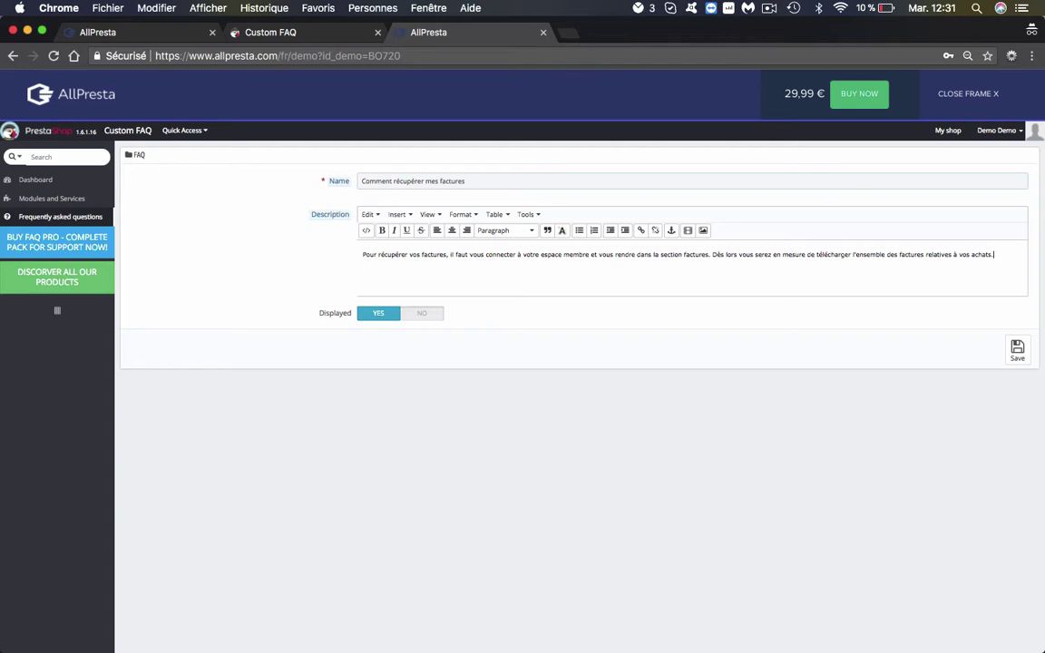
pyautogui.click(1015, 349)
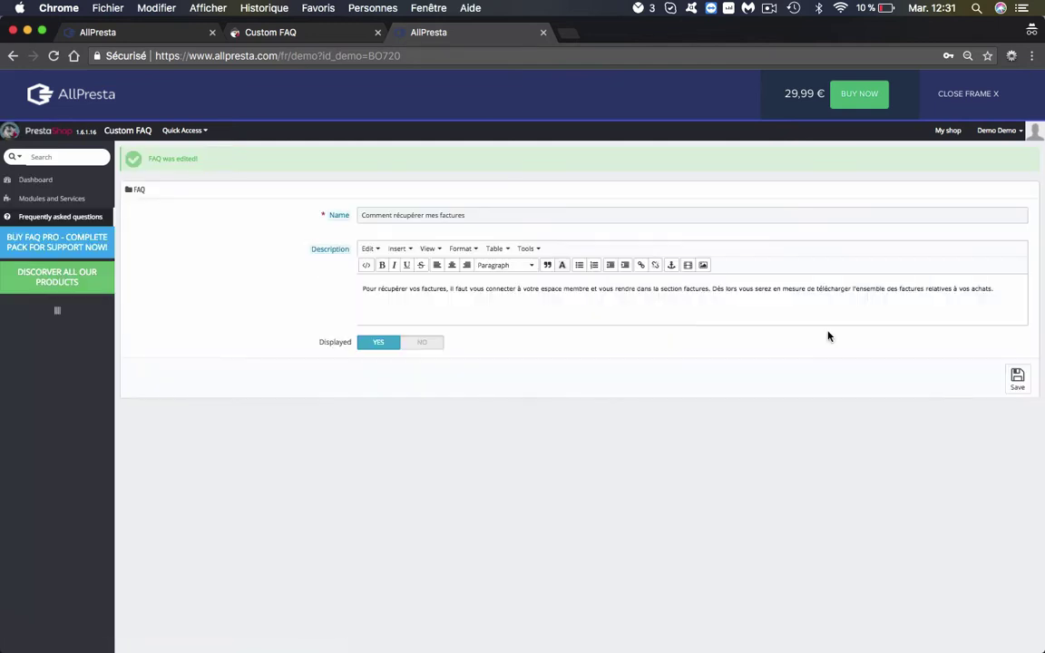
# - Reload the storefront's Your order page and expand the Comment récupérer mes factures question to check its text
pyautogui.click(272, 32)
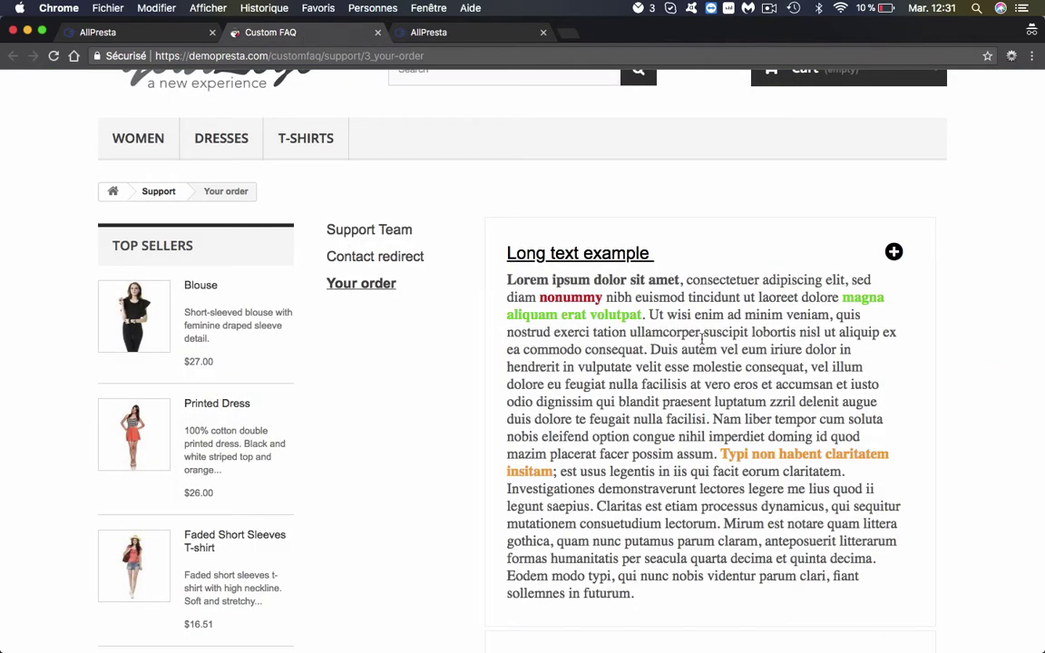
pyautogui.press('super+r')
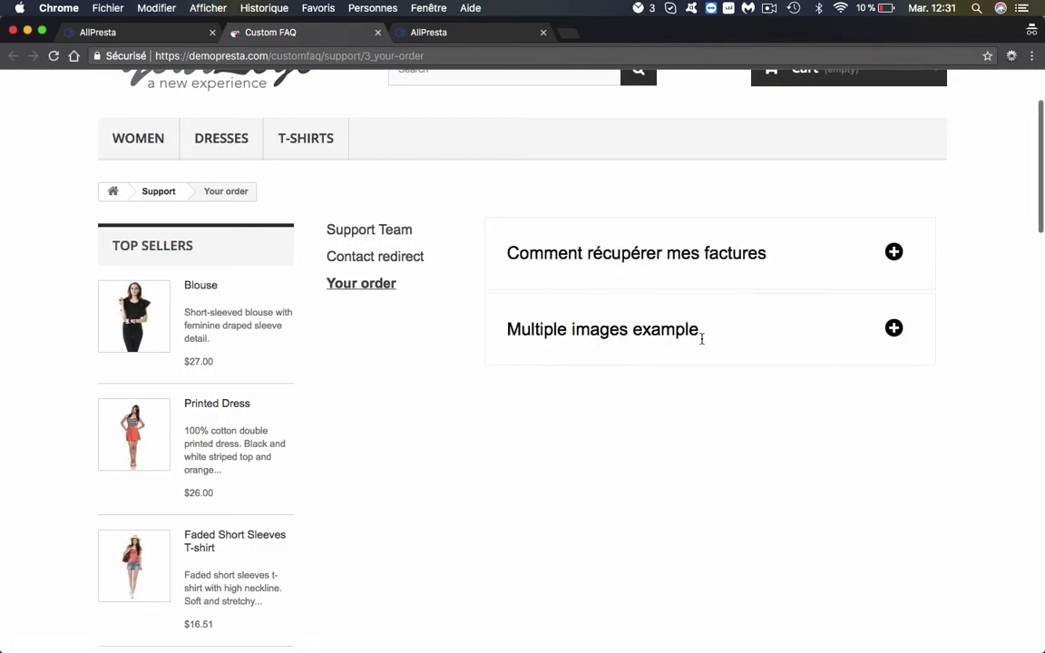
pyautogui.click(889, 254)
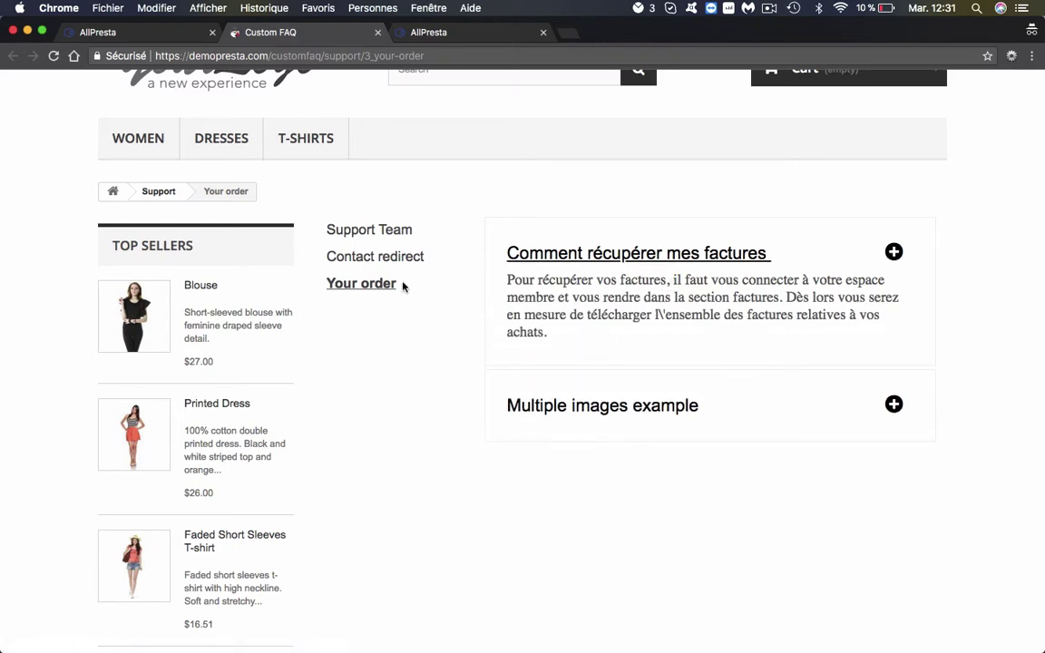
pyautogui.scroll(3, 554, 282)
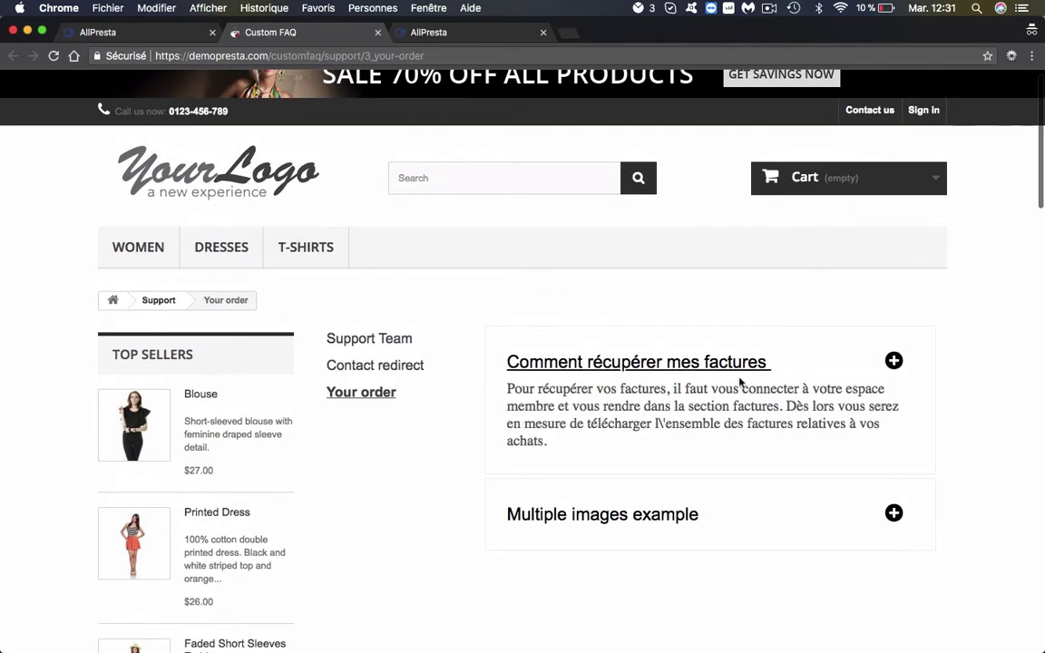
pyautogui.scroll(-2, 580, 361)
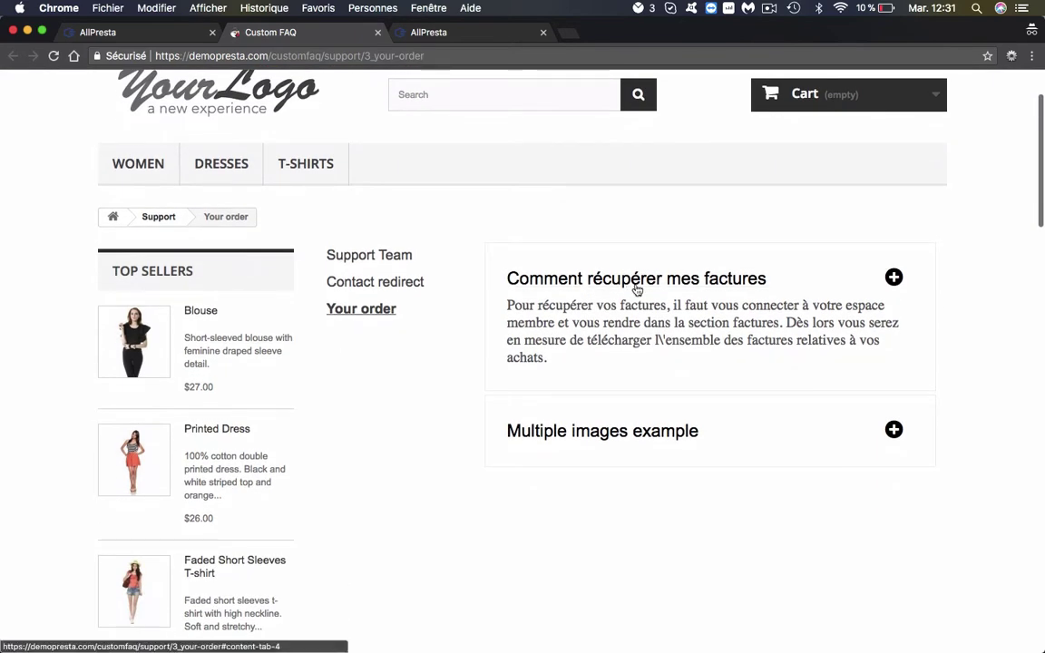
pyautogui.scroll(-3, 635, 289)
pyautogui.scroll(4, 635, 289)
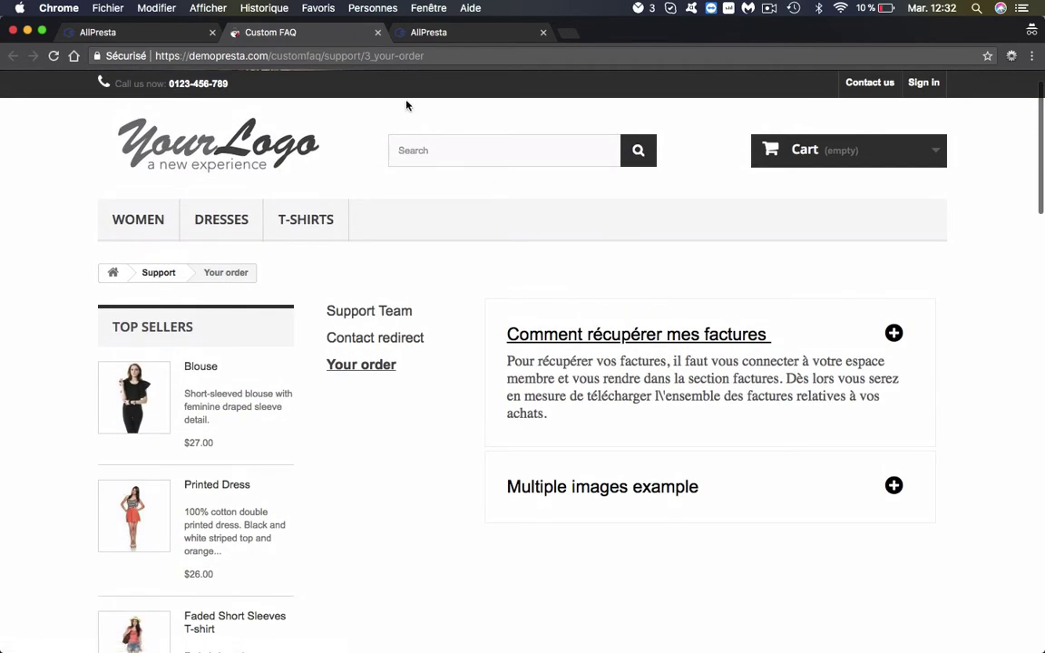
# - Open the Contact redirect category from the storefront's Support page in a new tab and look over the contact form
pyautogui.click(113, 31)
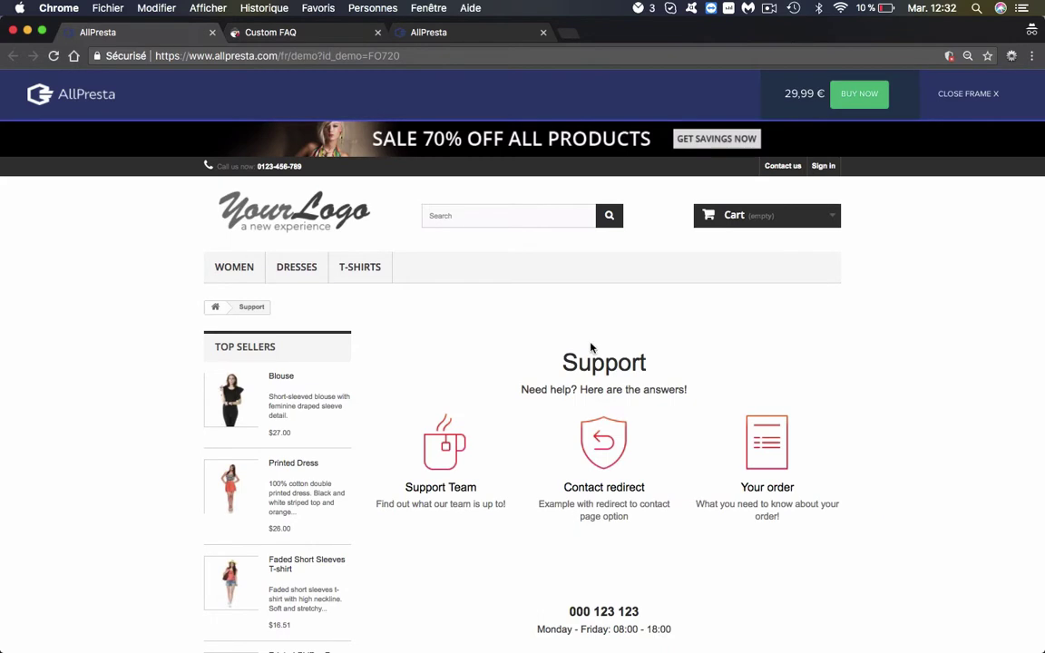
pyautogui.rightClick(601, 442)
pyautogui.click(676, 430)
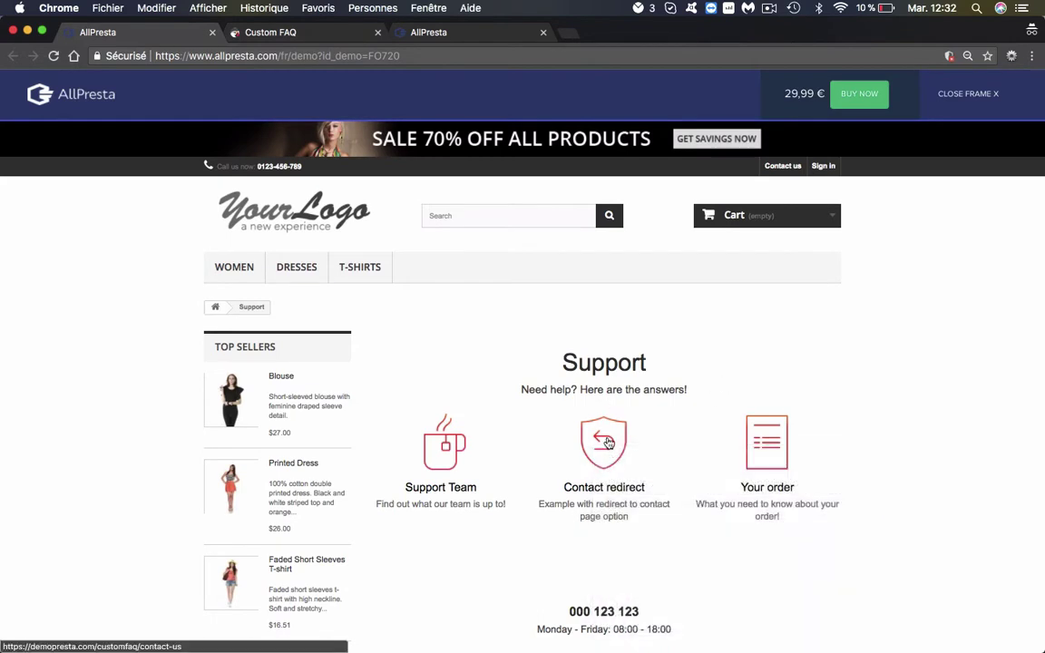
pyautogui.rightClick(608, 441)
pyautogui.click(640, 439)
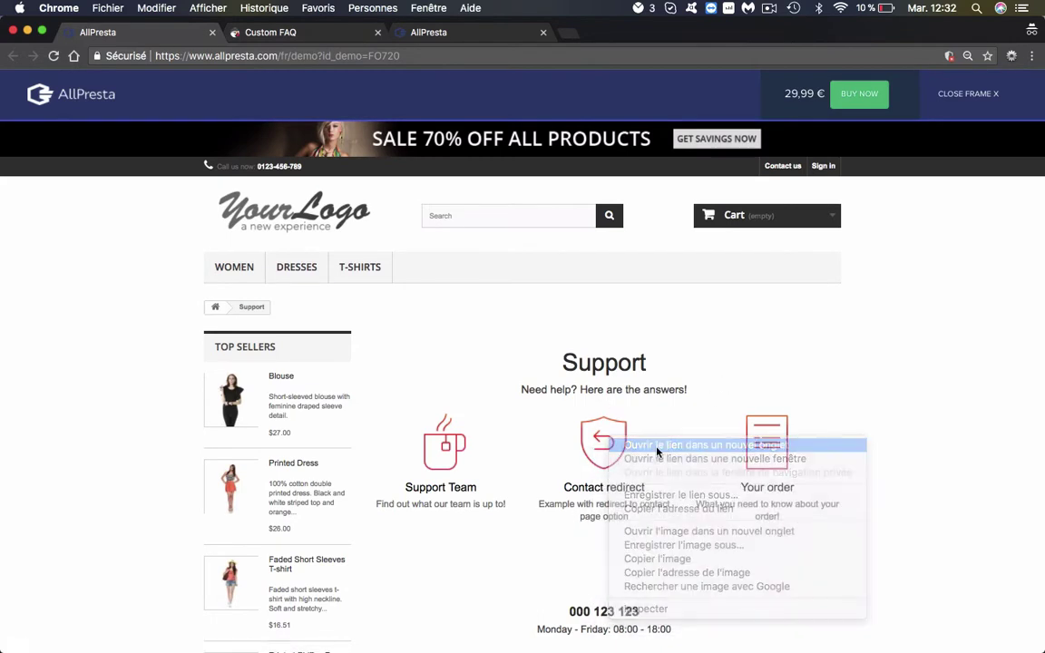
pyautogui.click(308, 32)
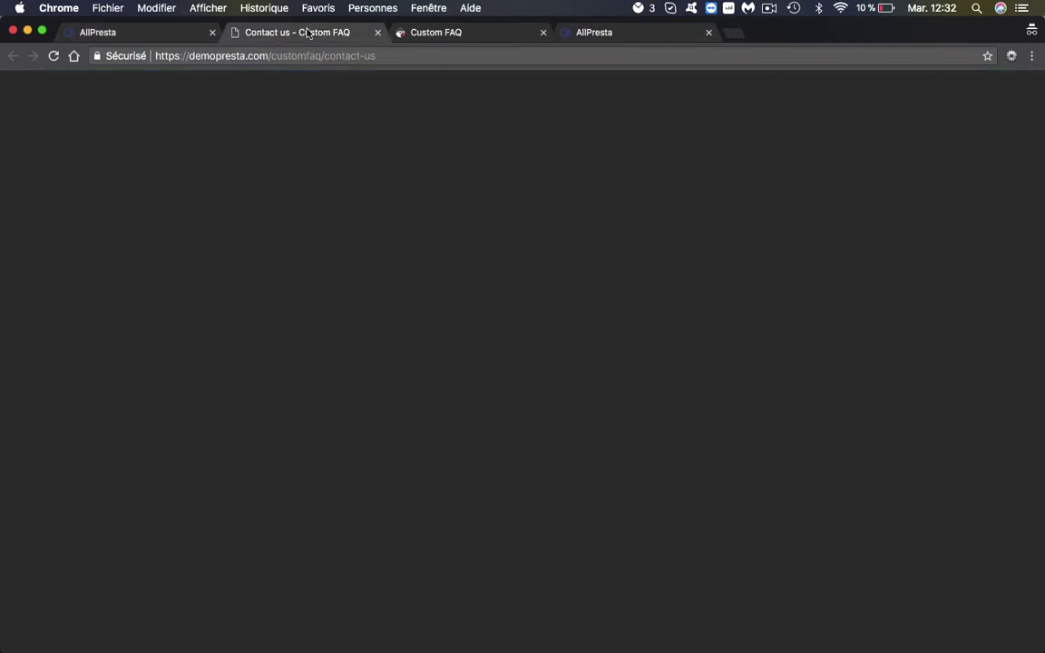
pyautogui.scroll(-3, 468, 497)
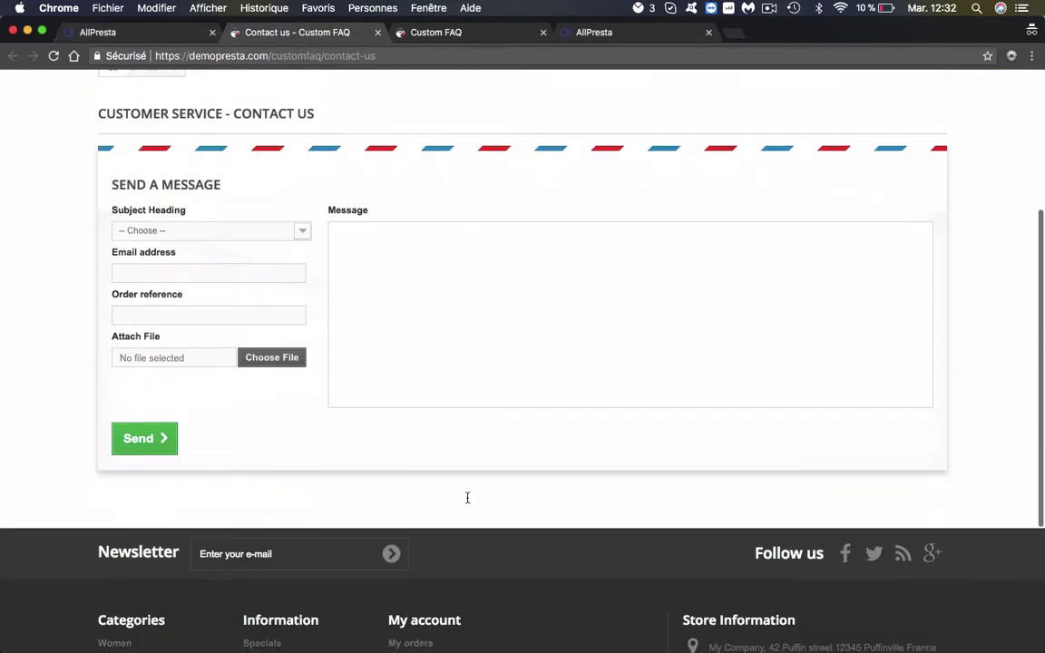
pyautogui.scroll(3, 467, 497)
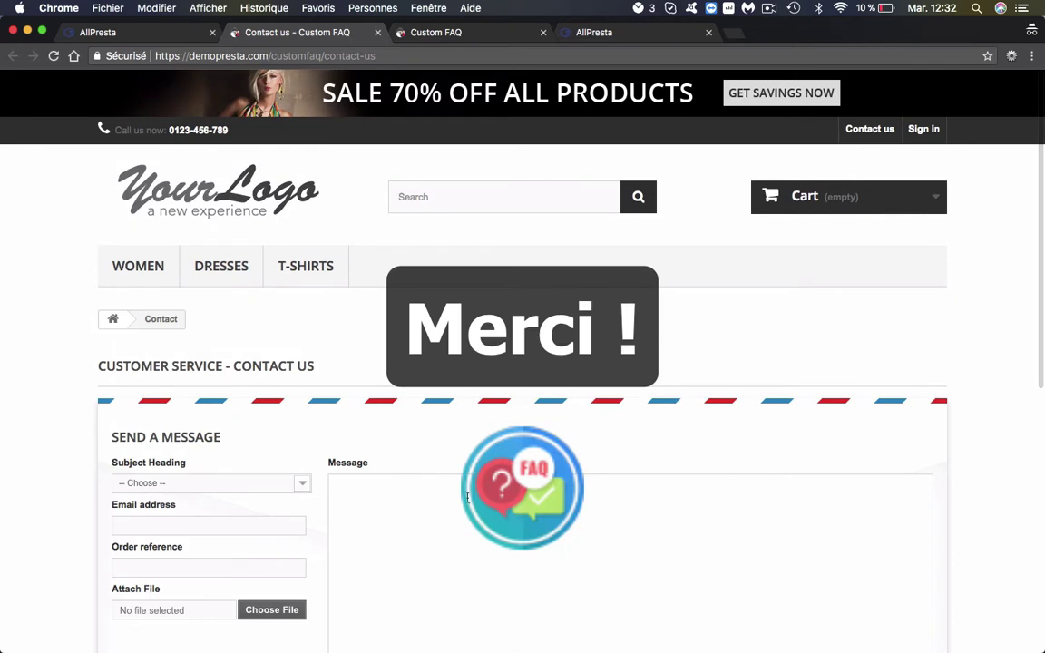